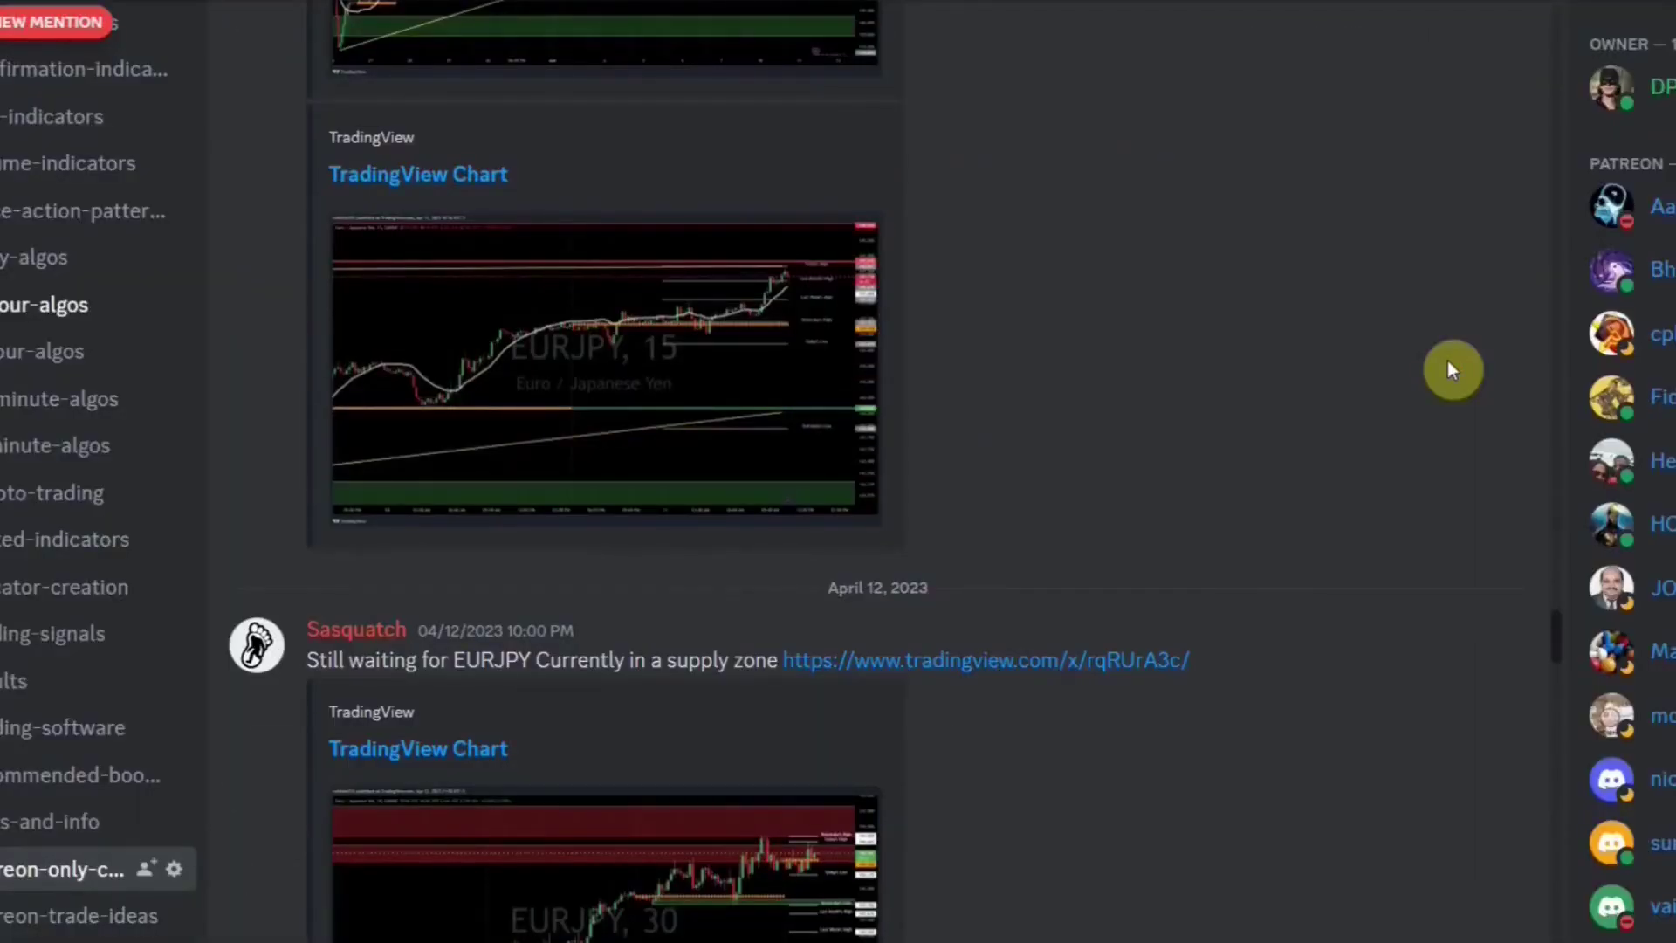
Step: Scroll through the test-results summary (101 strategies, 957 indicators, 110 retested), then return to the AUDCAD chart
{"action": "scroll", "coordinate": [1448, 369], "scroll_direction": "down", "scroll_amount": 6}
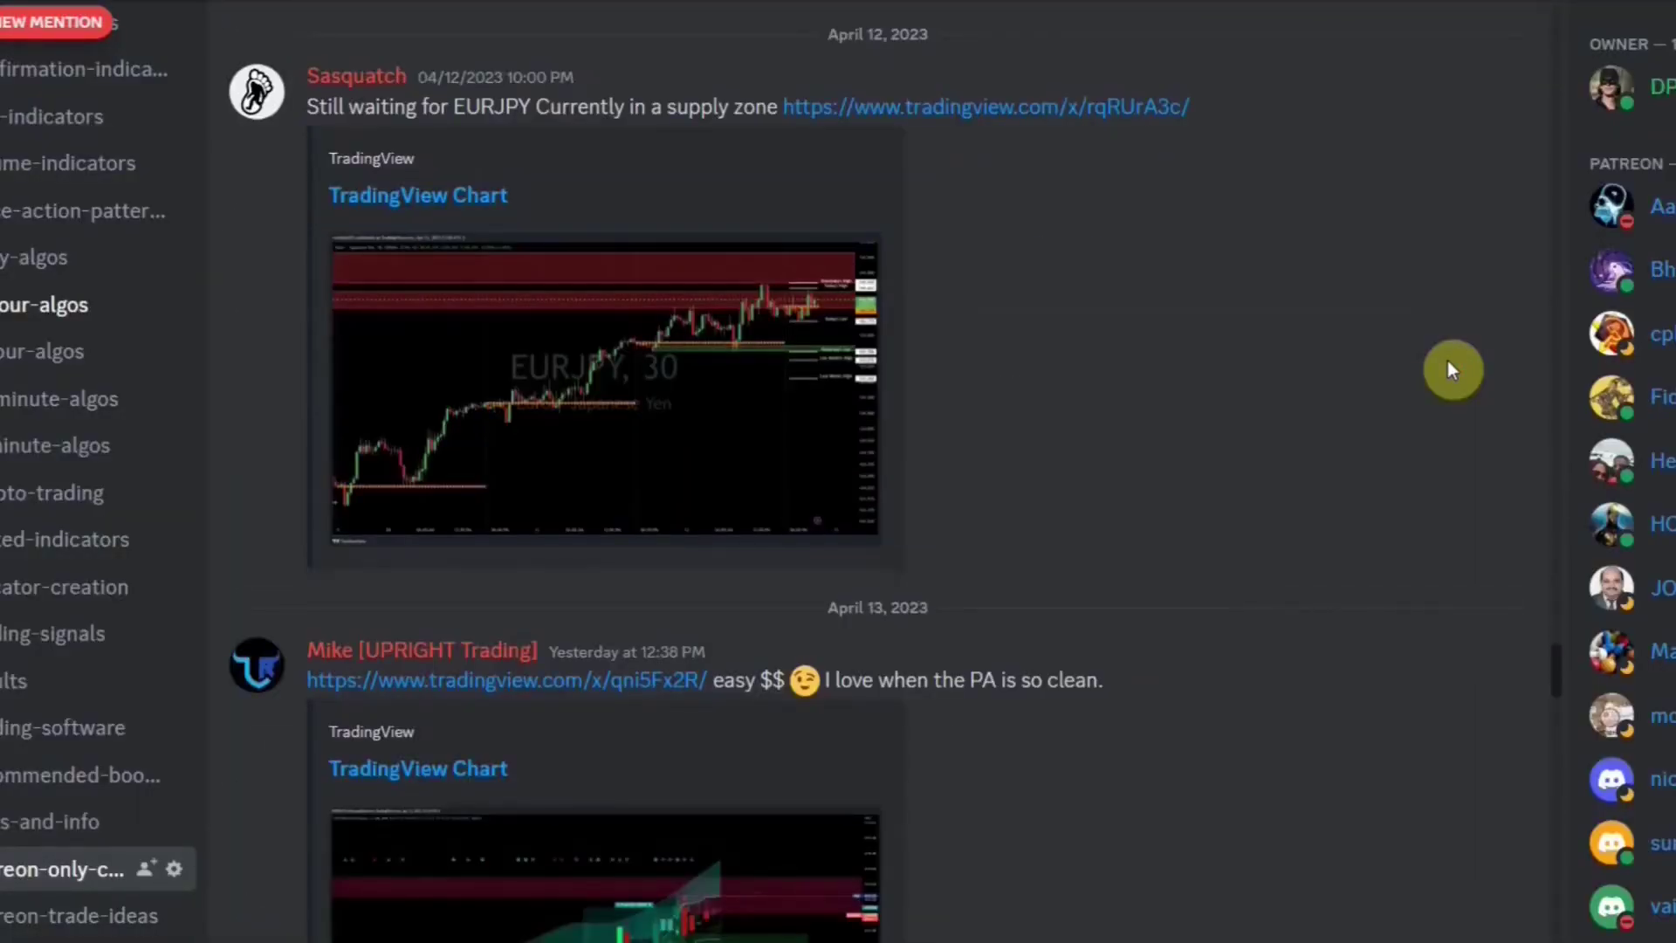
{"action": "scroll", "coordinate": [1449, 366], "scroll_direction": "down", "scroll_amount": 6}
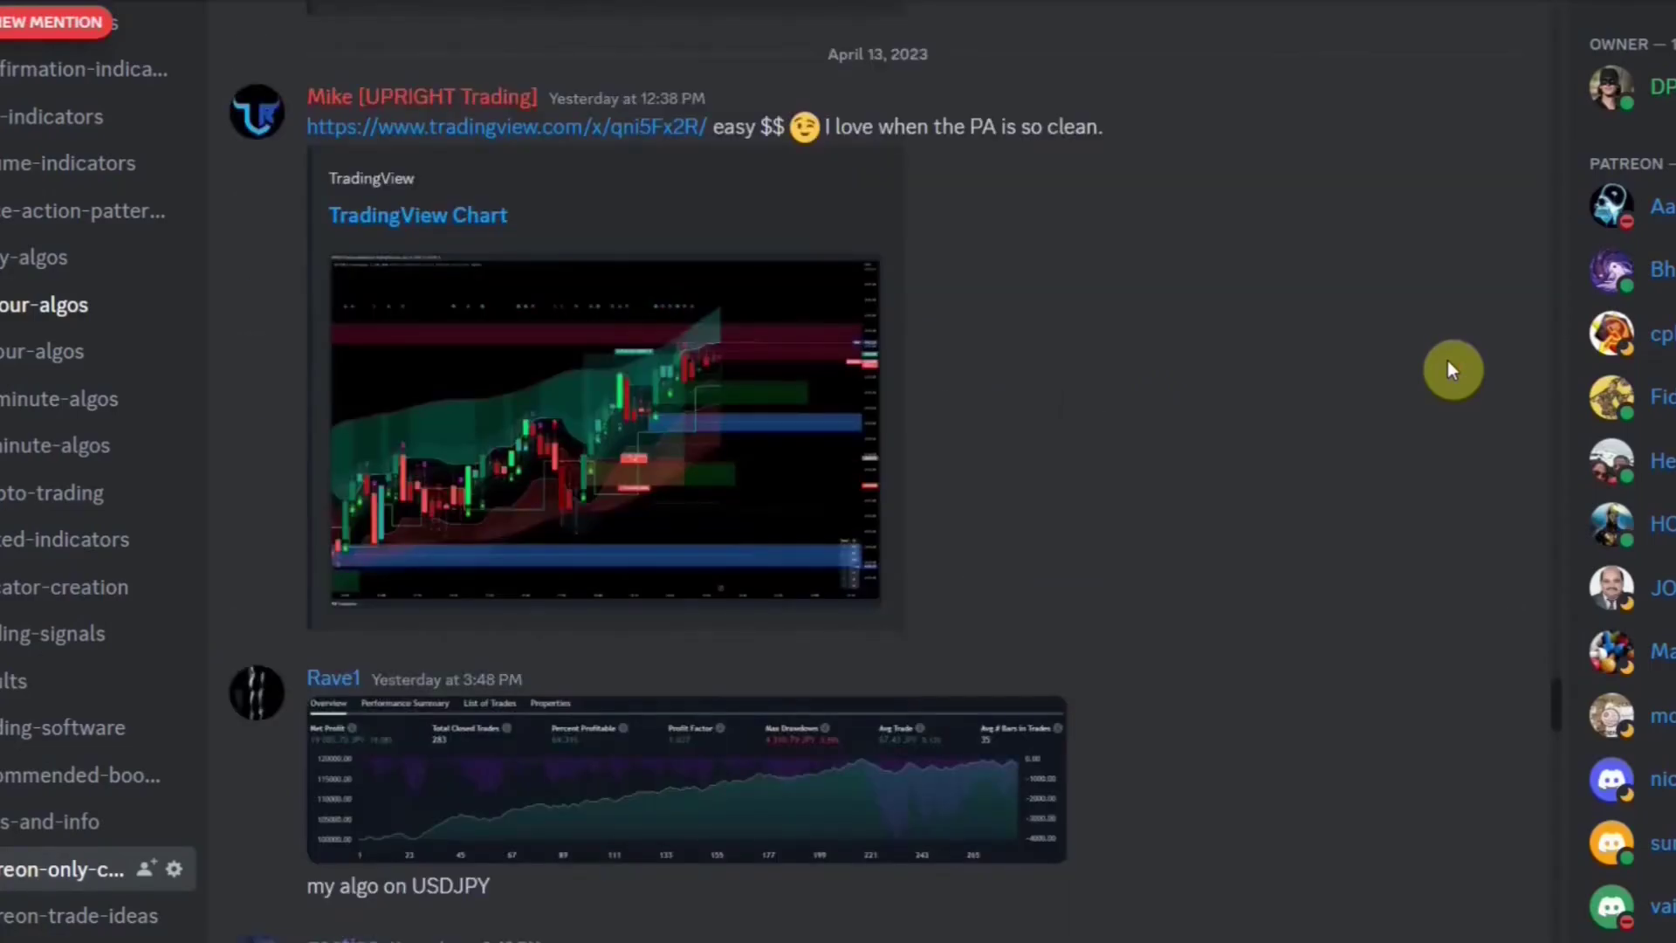
{"action": "scroll", "coordinate": [1449, 369], "scroll_direction": "down", "scroll_amount": 6}
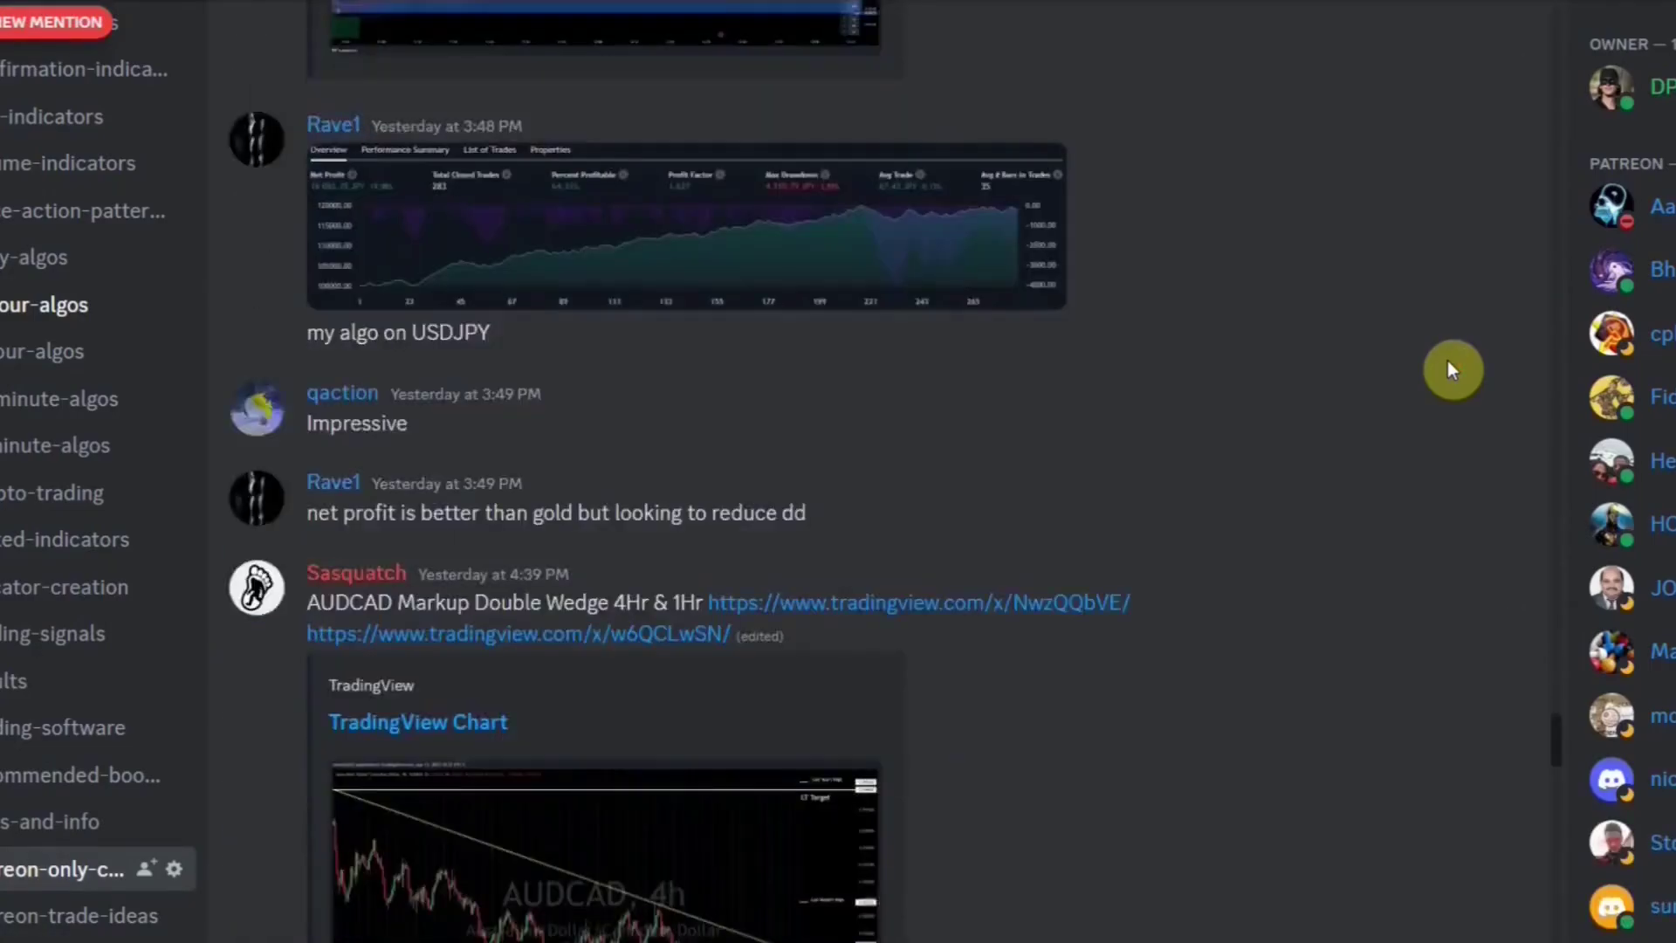
{"action": "scroll", "coordinate": [1449, 370], "scroll_direction": "down", "scroll_amount": 6}
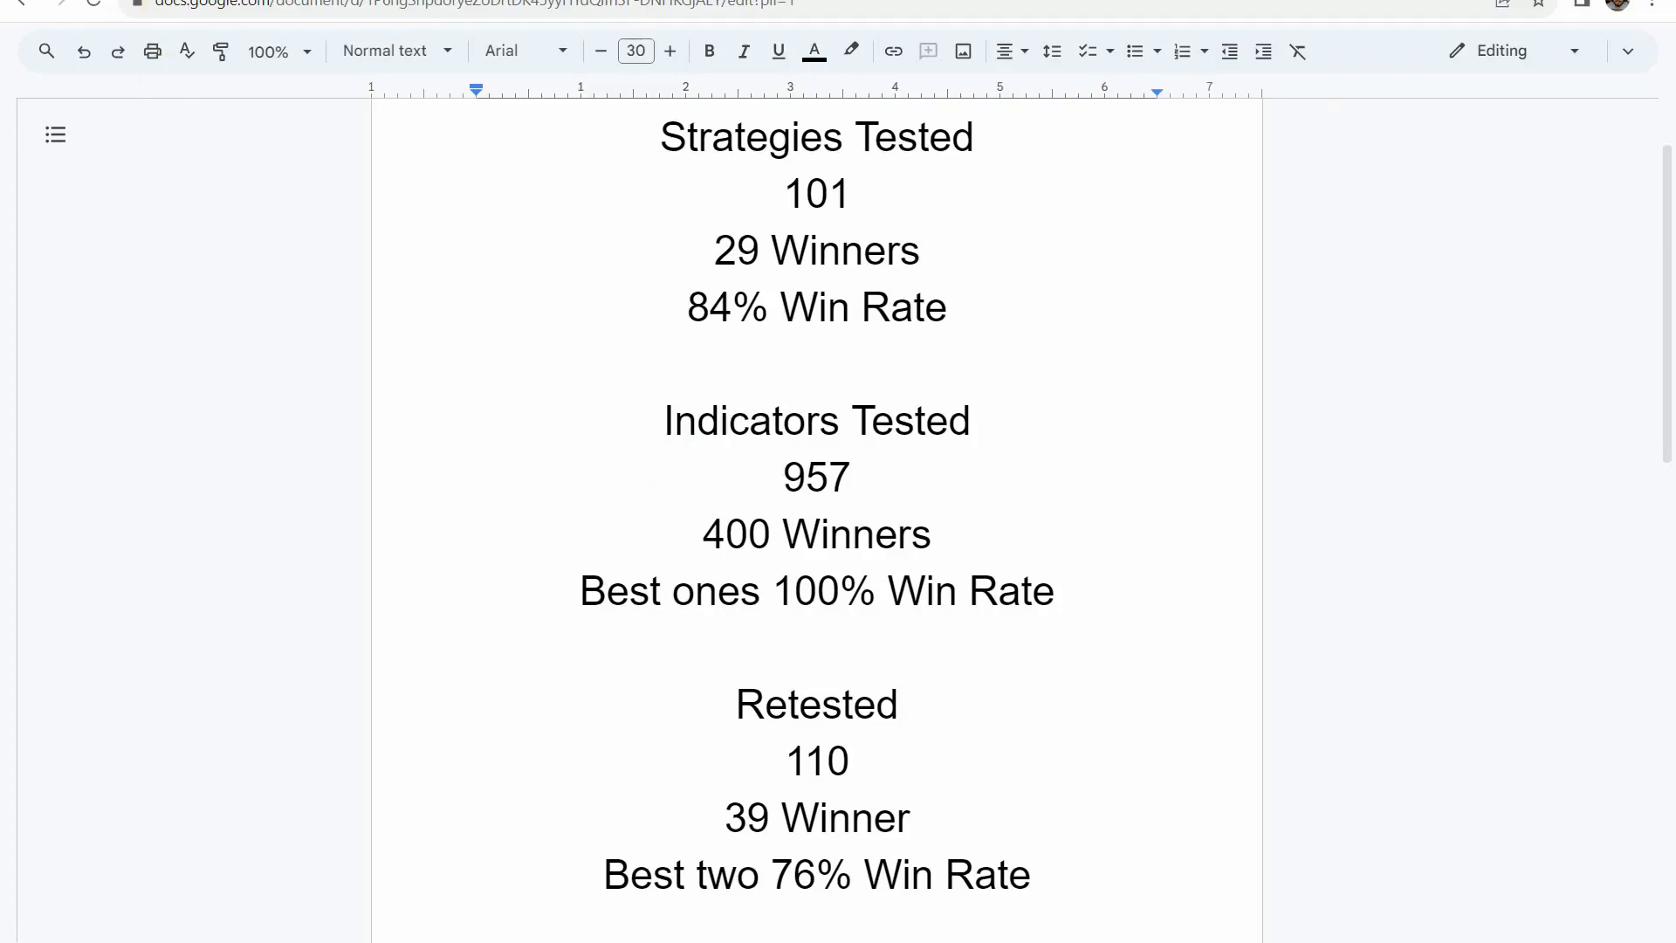
{"action": "left_click", "coordinate": [137, 2]}
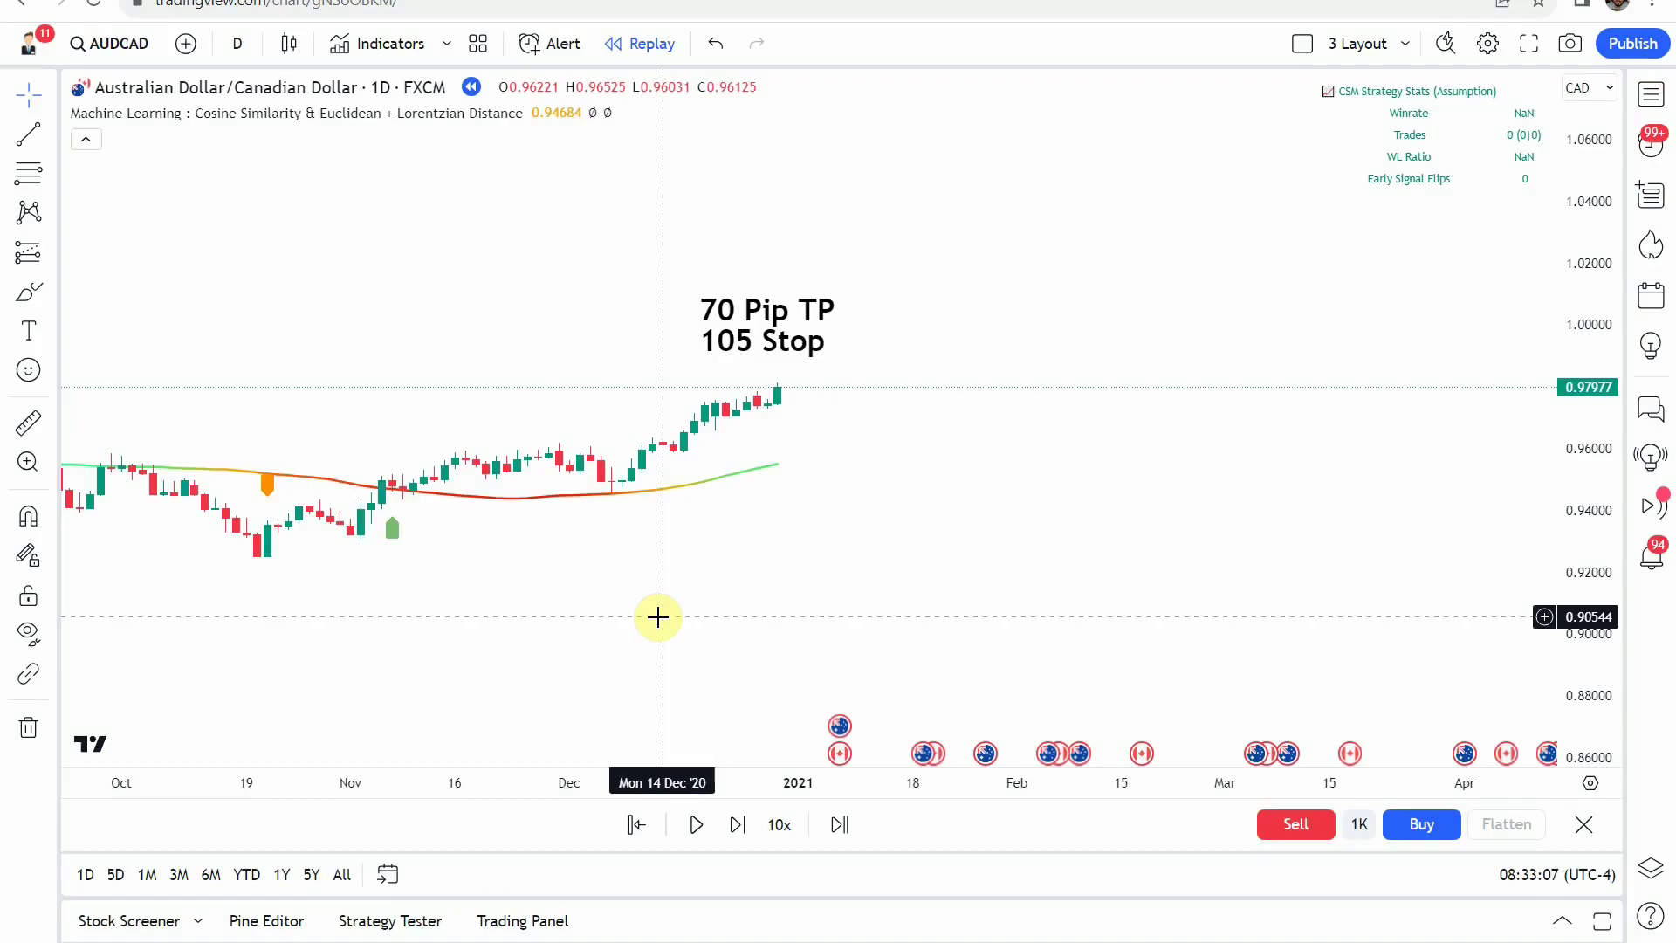
{"action": "scroll", "coordinate": [658, 618], "scroll_direction": "down", "scroll_amount": 5}
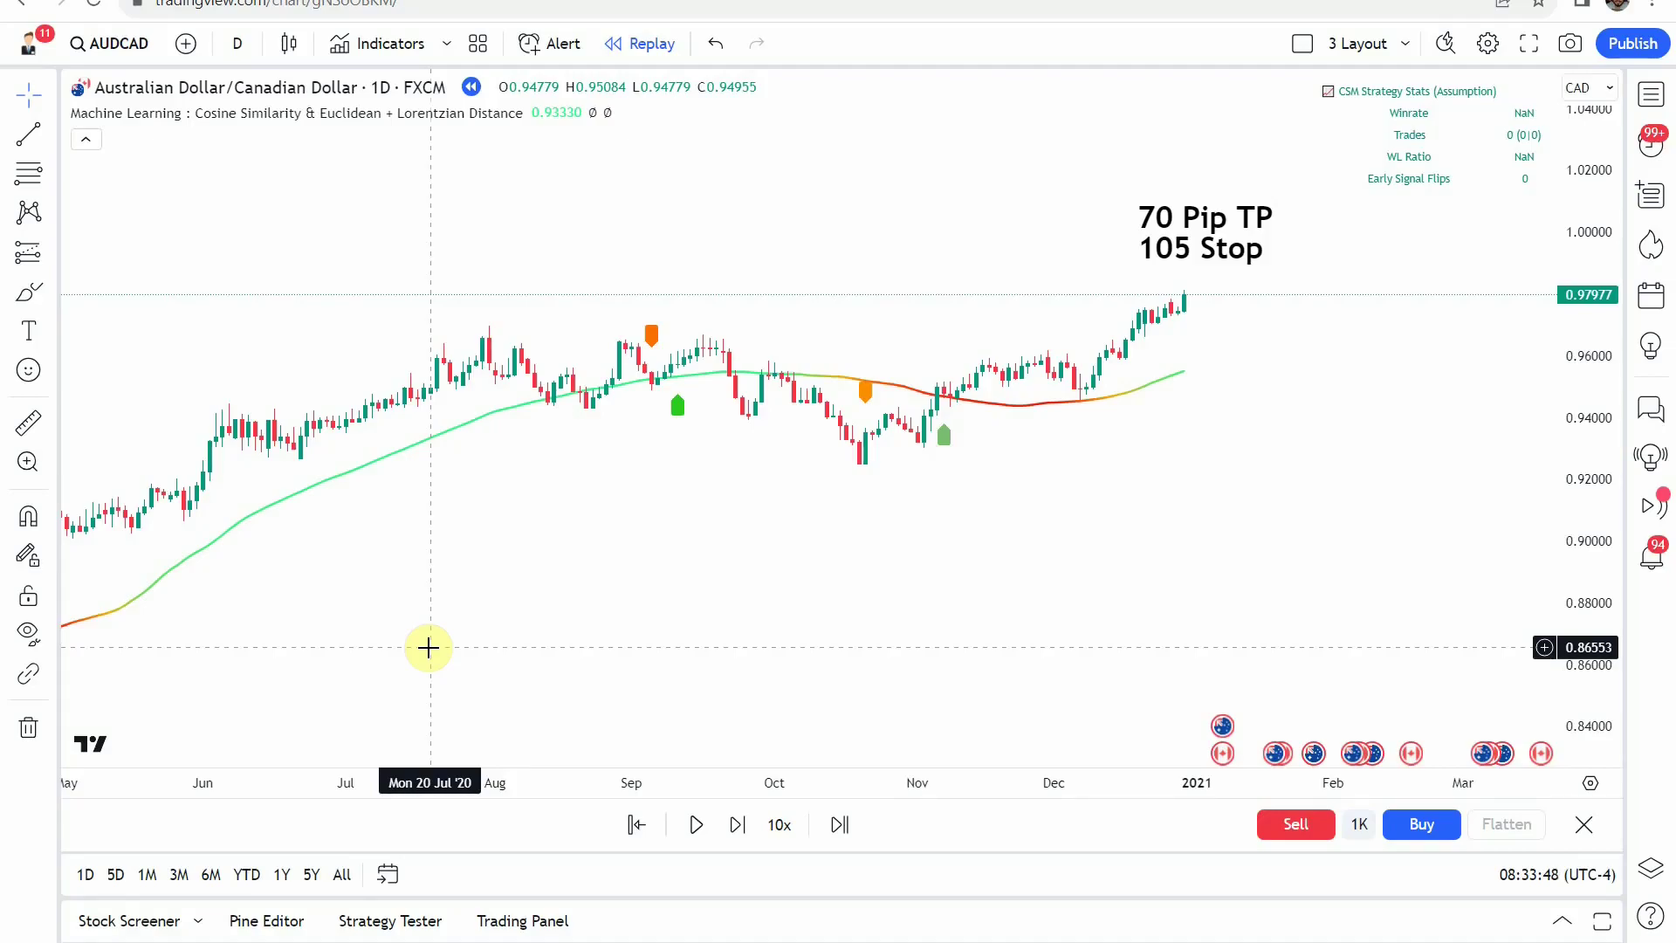
{"action": "left_click_drag", "start_coordinate": [647, 610], "coordinate": [572, 655]}
{"action": "scroll", "coordinate": [721, 594], "scroll_direction": "down", "scroll_amount": 3}
{"action": "scroll", "coordinate": [737, 617], "scroll_direction": "up", "scroll_amount": 6}
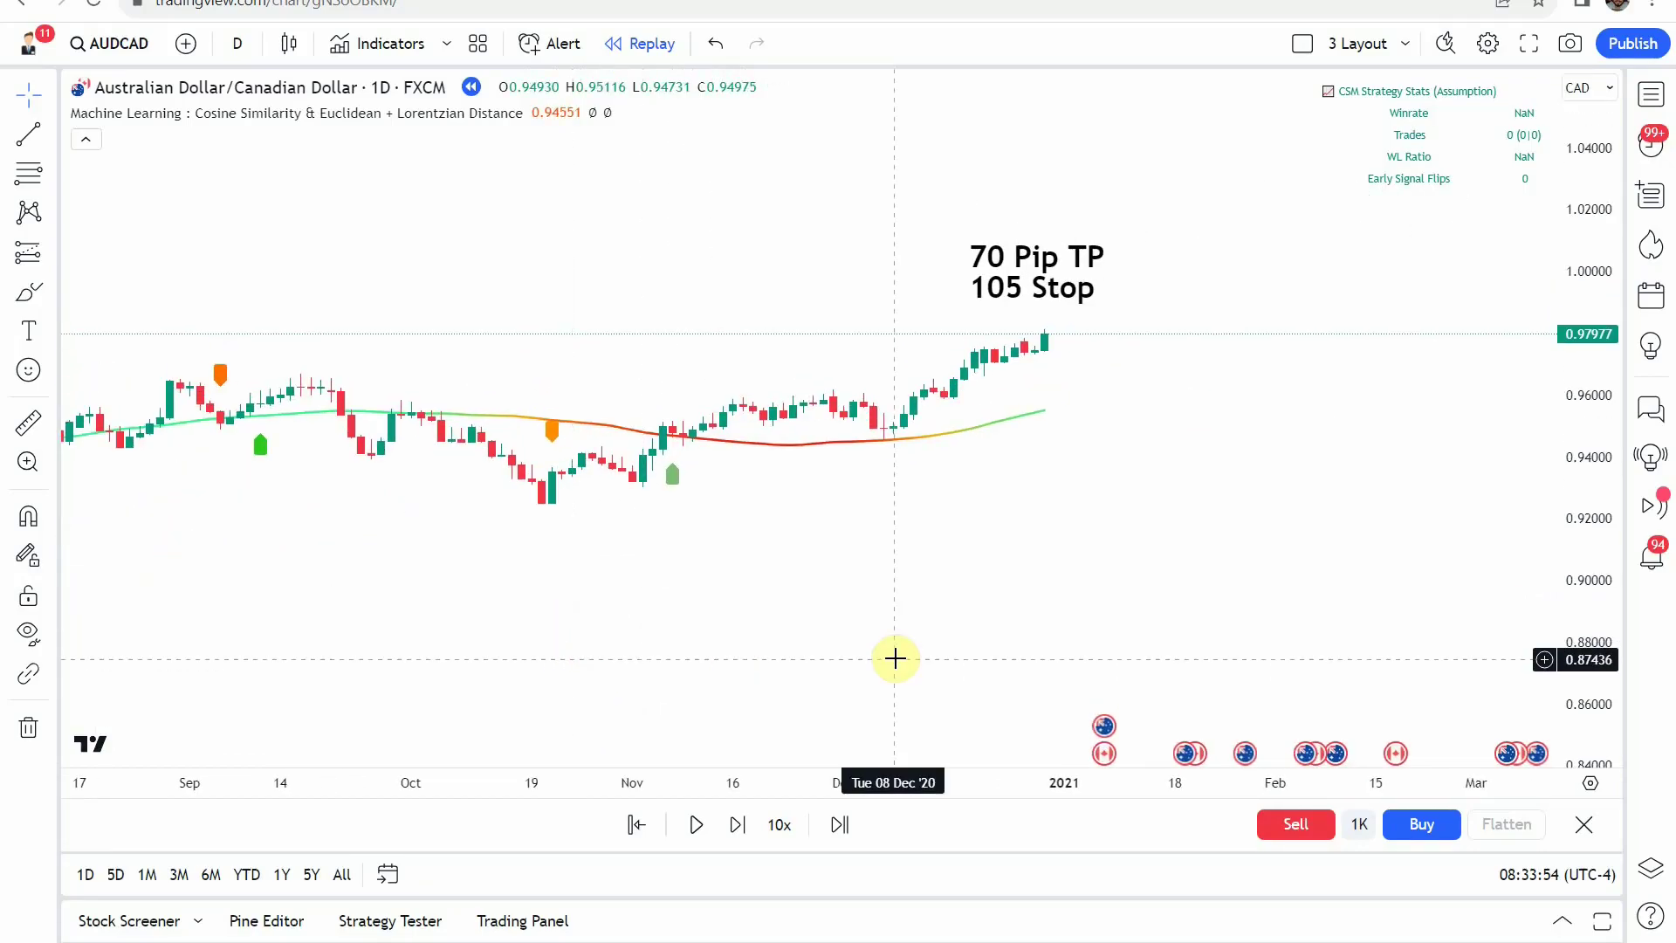
{"action": "left_click_drag", "start_coordinate": [1478, 655], "coordinate": [1518, 550]}
{"action": "scroll", "coordinate": [983, 625], "scroll_direction": "down", "scroll_amount": 2}
{"action": "left_click_drag", "start_coordinate": [983, 625], "coordinate": [775, 620]}
{"action": "scroll", "coordinate": [916, 610], "scroll_direction": "up", "scroll_amount": 1}
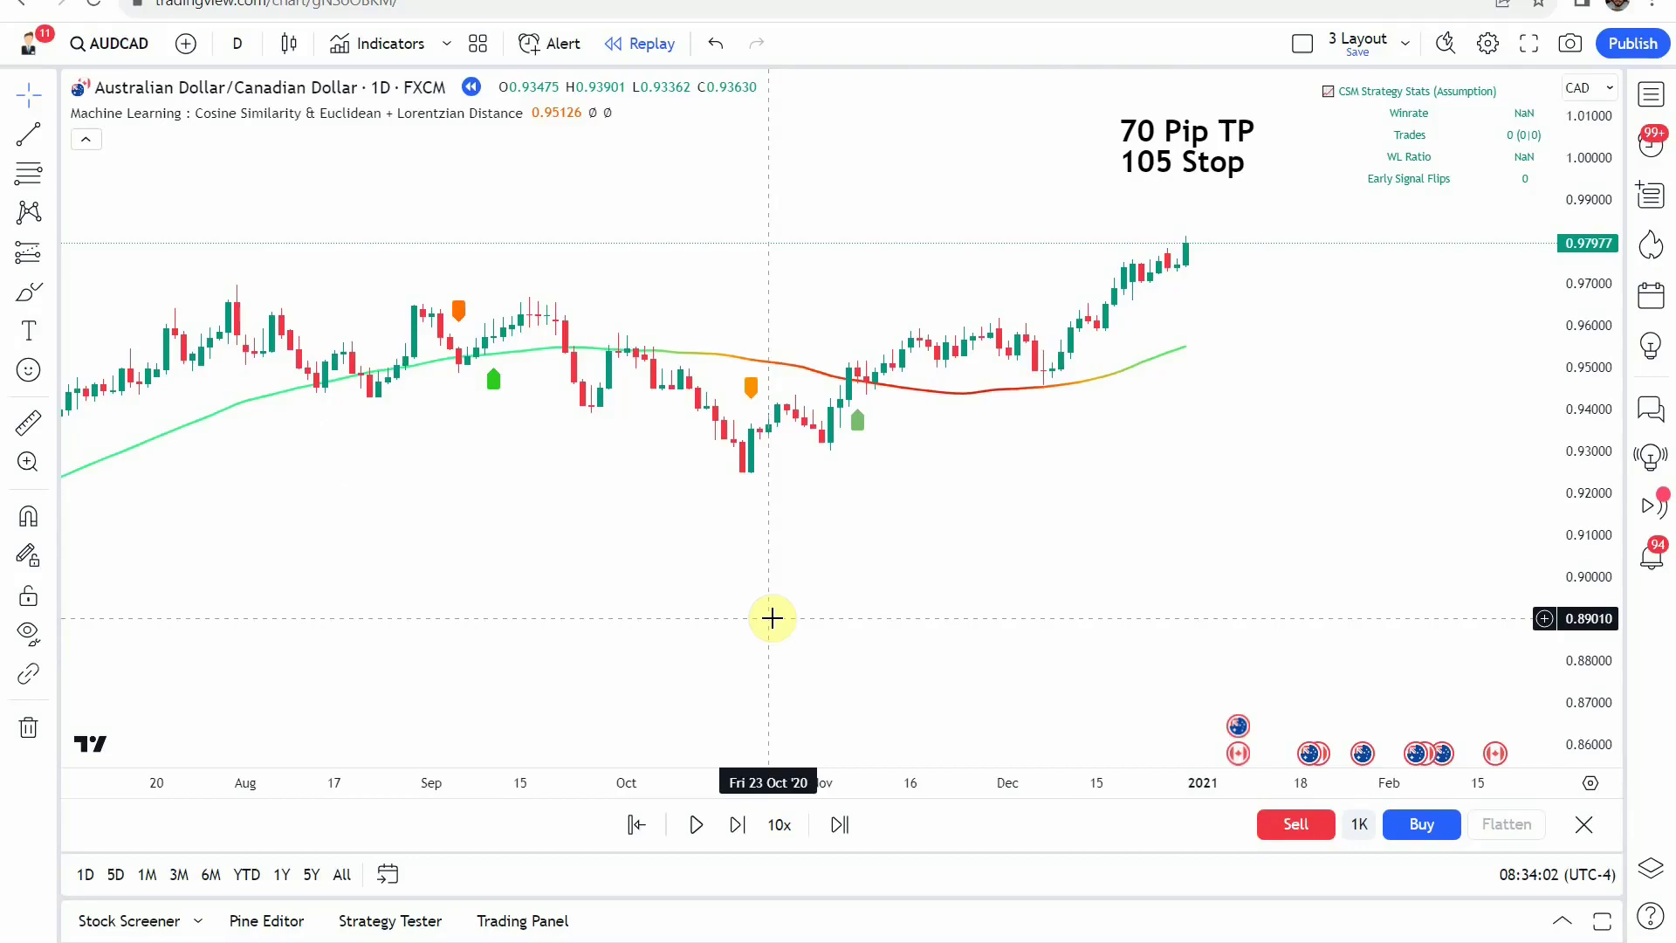
{"action": "scroll", "coordinate": [772, 618], "scroll_direction": "right", "scroll_amount": 4}
{"action": "scroll", "coordinate": [772, 618], "scroll_direction": "left", "scroll_amount": 5}
{"action": "left_click_drag", "start_coordinate": [748, 614], "coordinate": [1021, 586]}
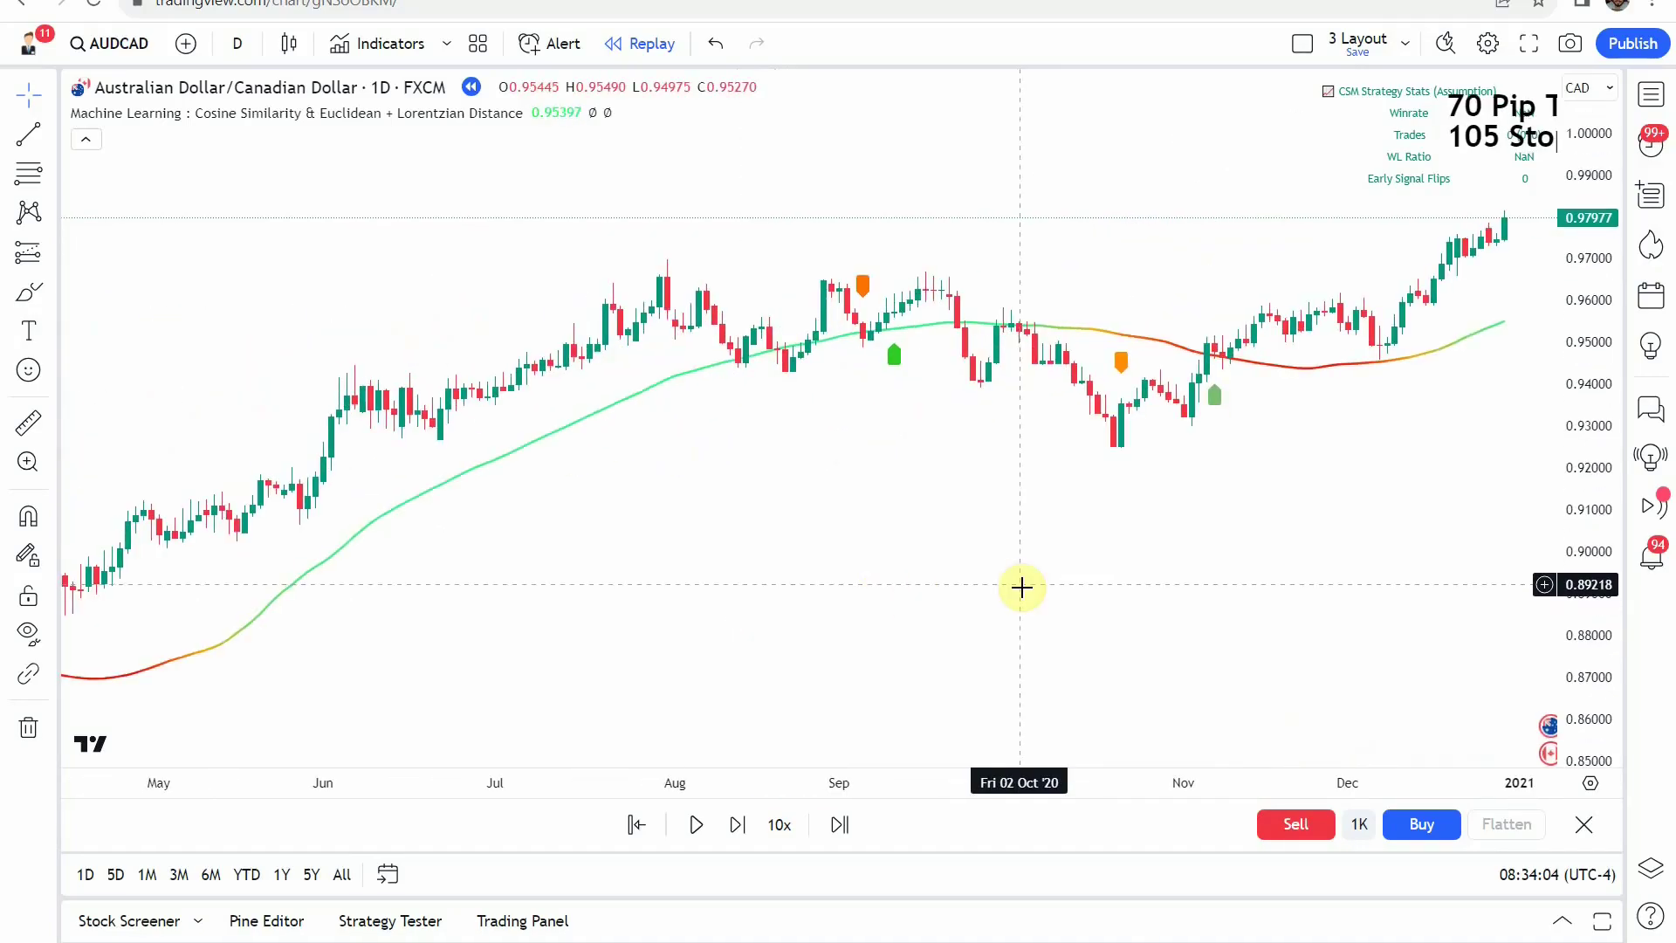
{"action": "scroll", "coordinate": [838, 610], "scroll_direction": "down", "scroll_amount": 3}
{"action": "scroll", "coordinate": [647, 538], "scroll_direction": "up", "scroll_amount": 3}
{"action": "scroll", "coordinate": [643, 554], "scroll_direction": "right", "scroll_amount": 4}
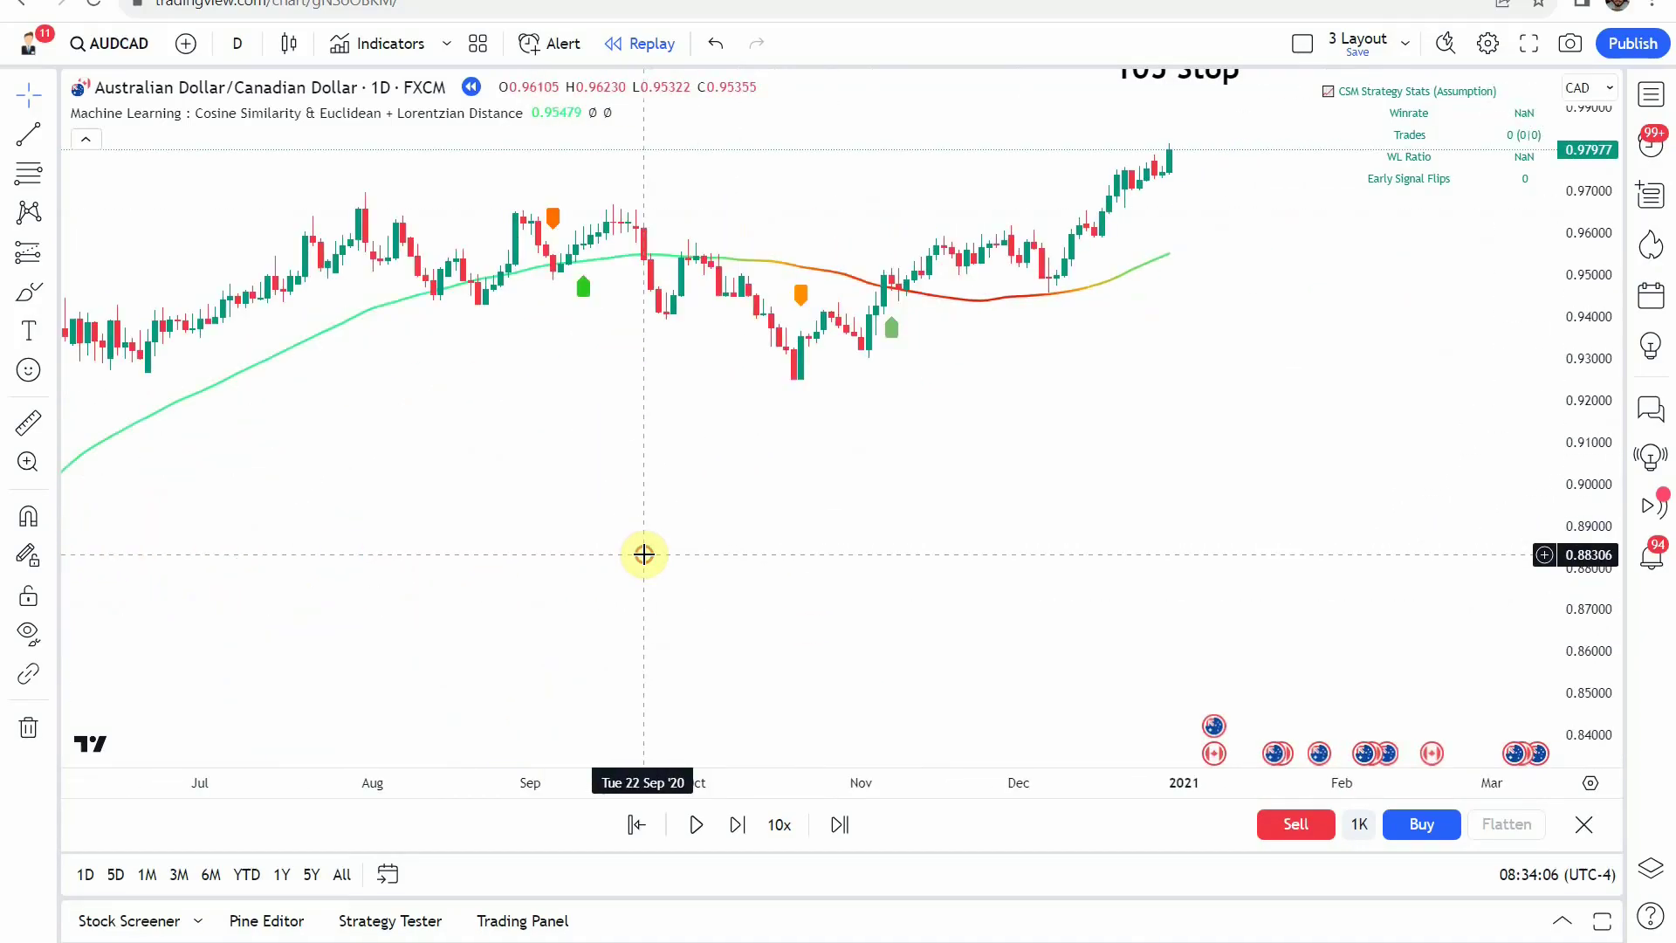
{"action": "left_click_drag", "start_coordinate": [643, 555], "coordinate": [1017, 632]}
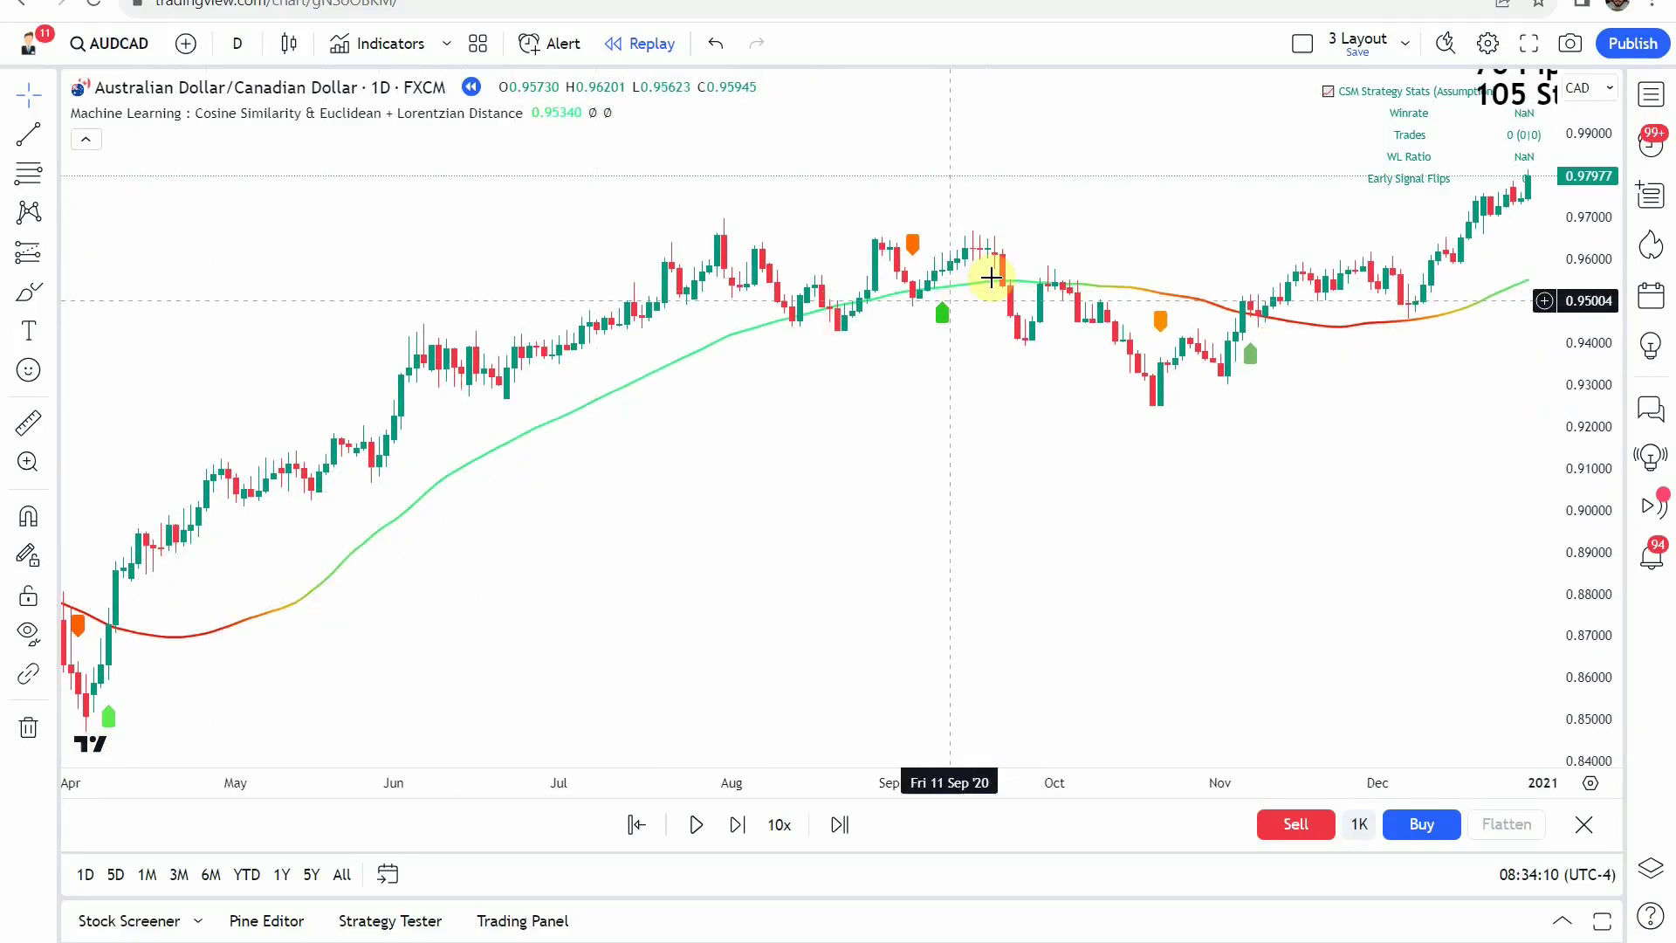
{"action": "left_click", "coordinate": [1263, 481]}
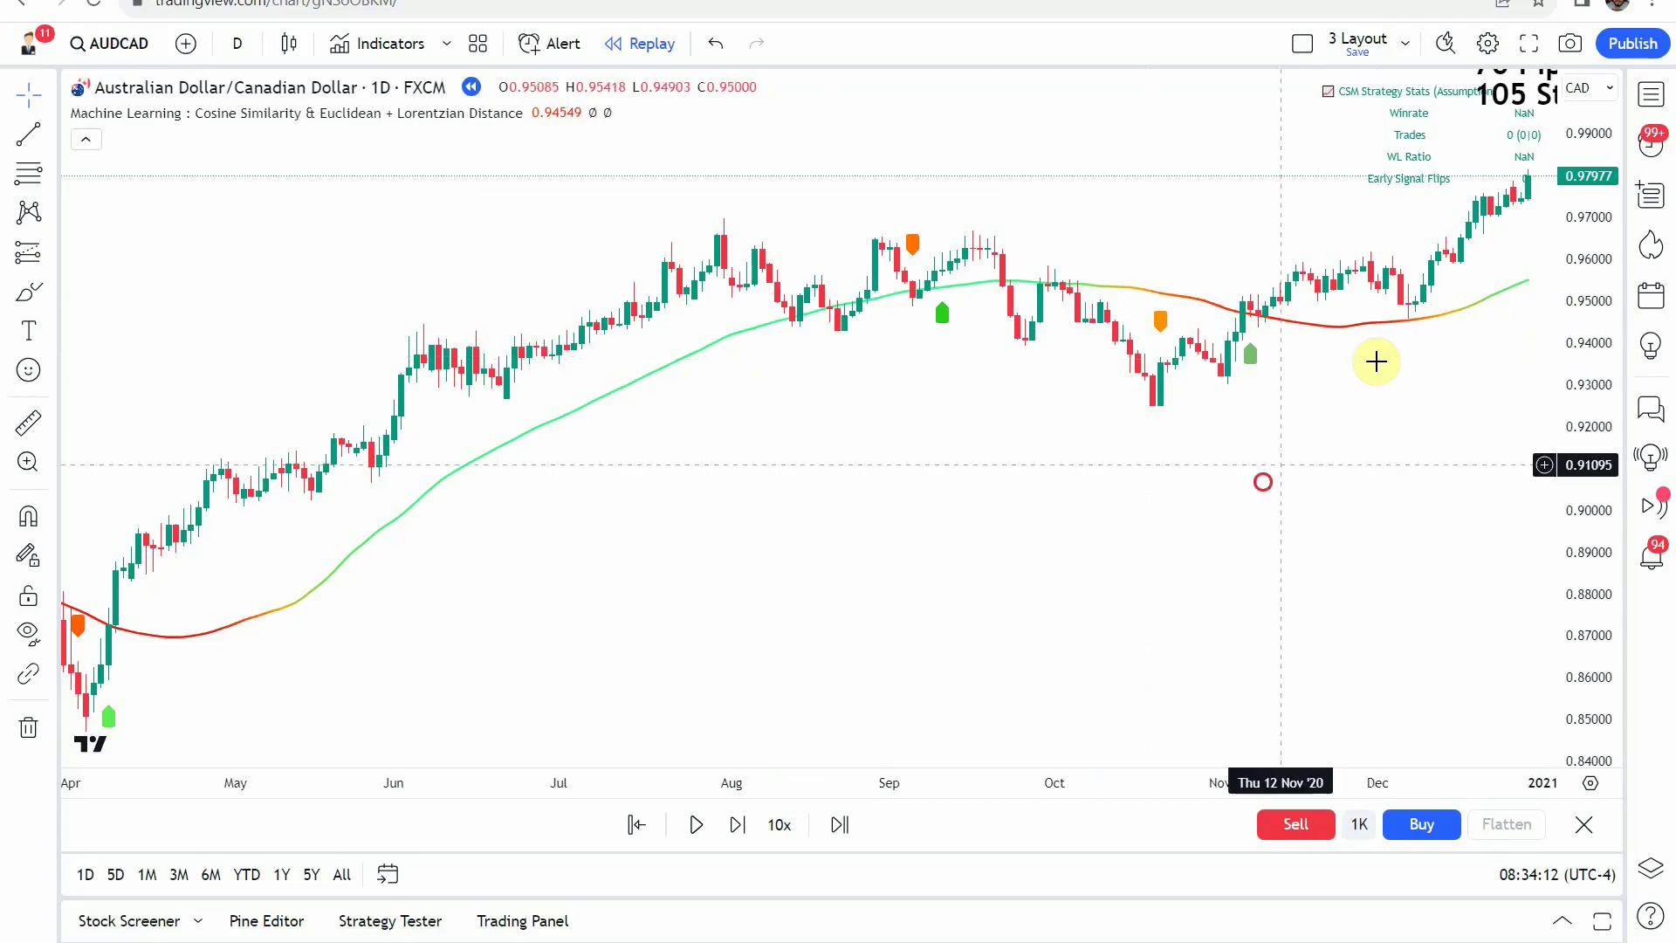
{"action": "left_click_drag", "start_coordinate": [1377, 361], "coordinate": [961, 523]}
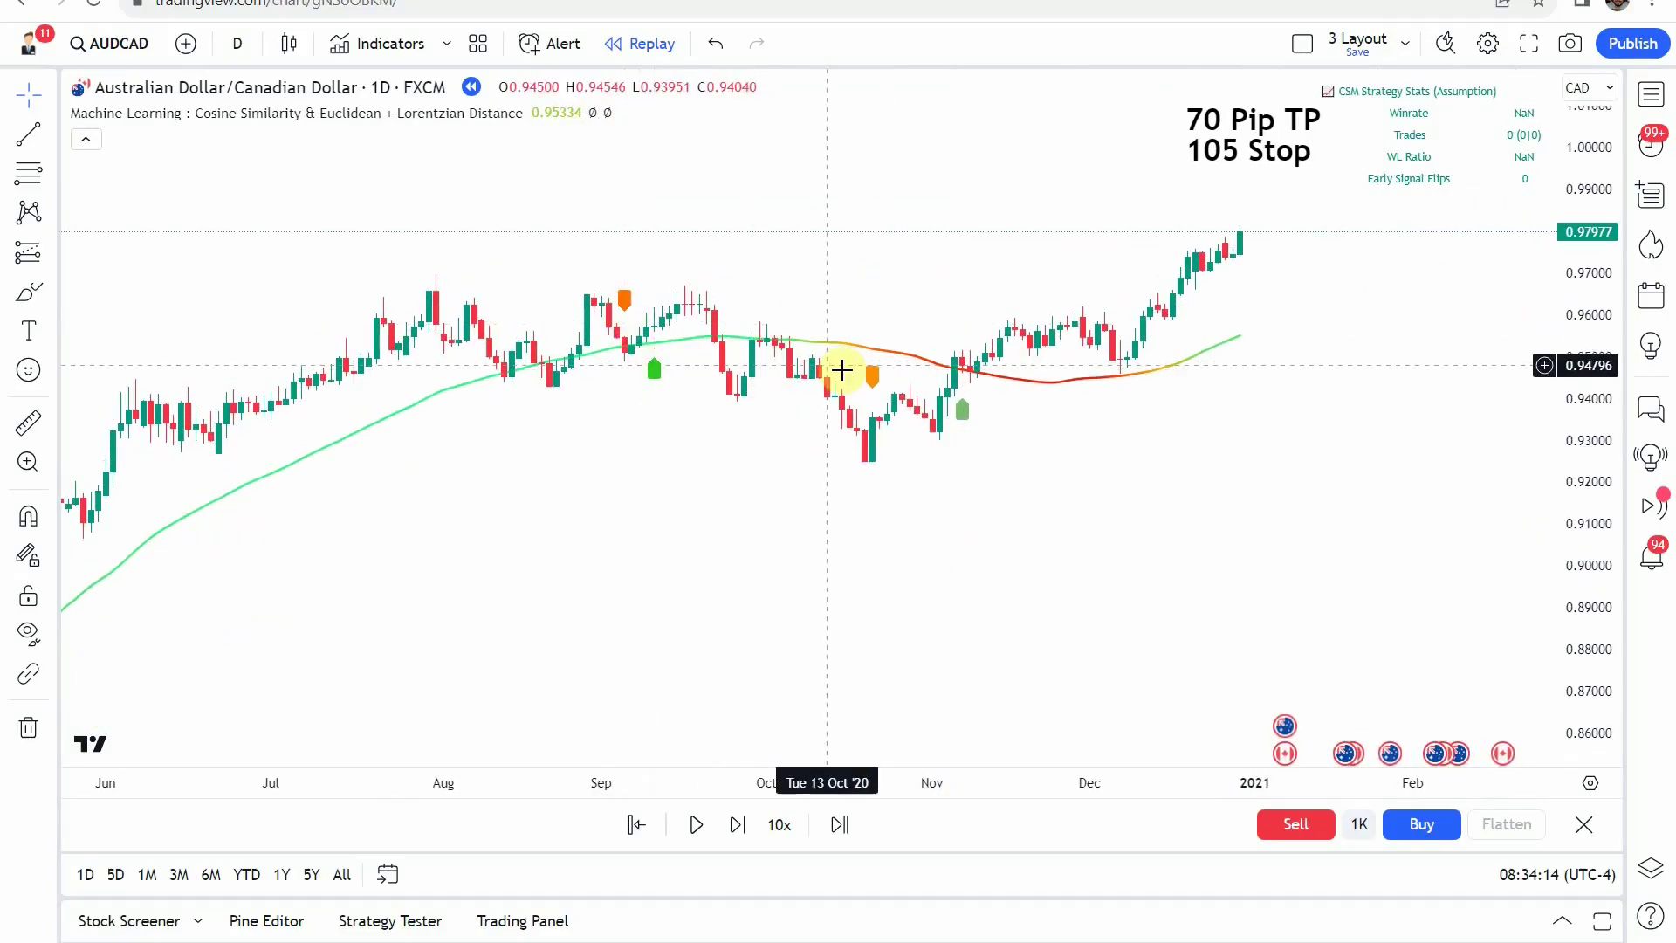
{"action": "left_click_drag", "start_coordinate": [961, 460], "coordinate": [1018, 565]}
{"action": "left_click_drag", "start_coordinate": [637, 637], "coordinate": [1265, 485]}
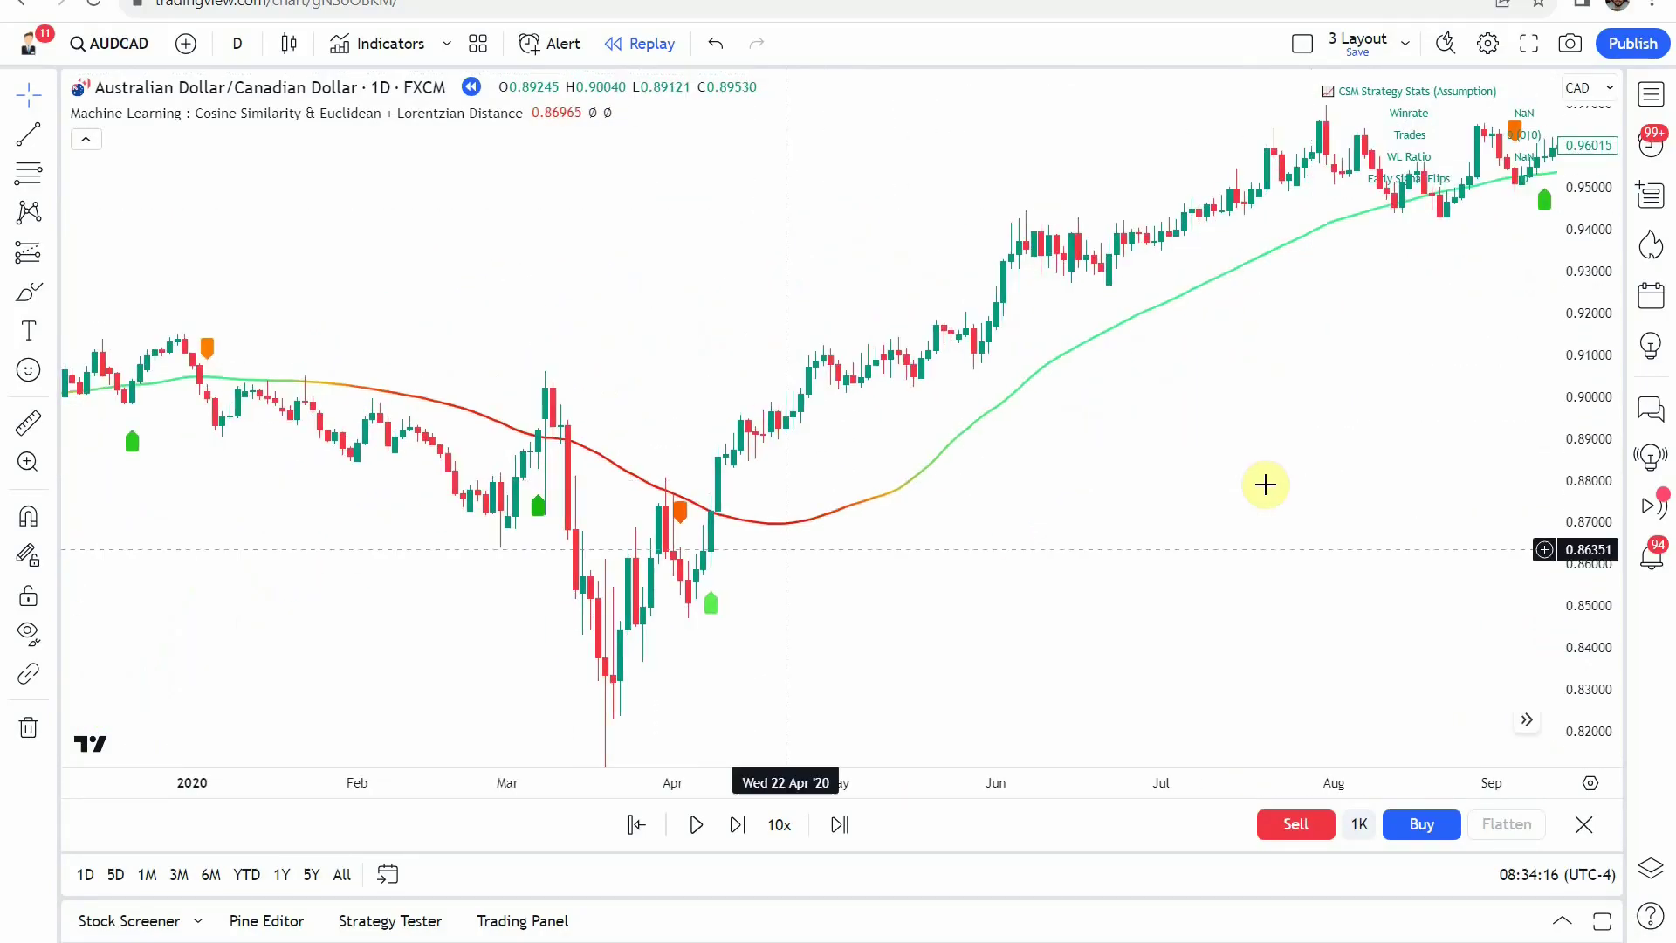
{"action": "left_click_drag", "start_coordinate": [367, 573], "coordinate": [1092, 595]}
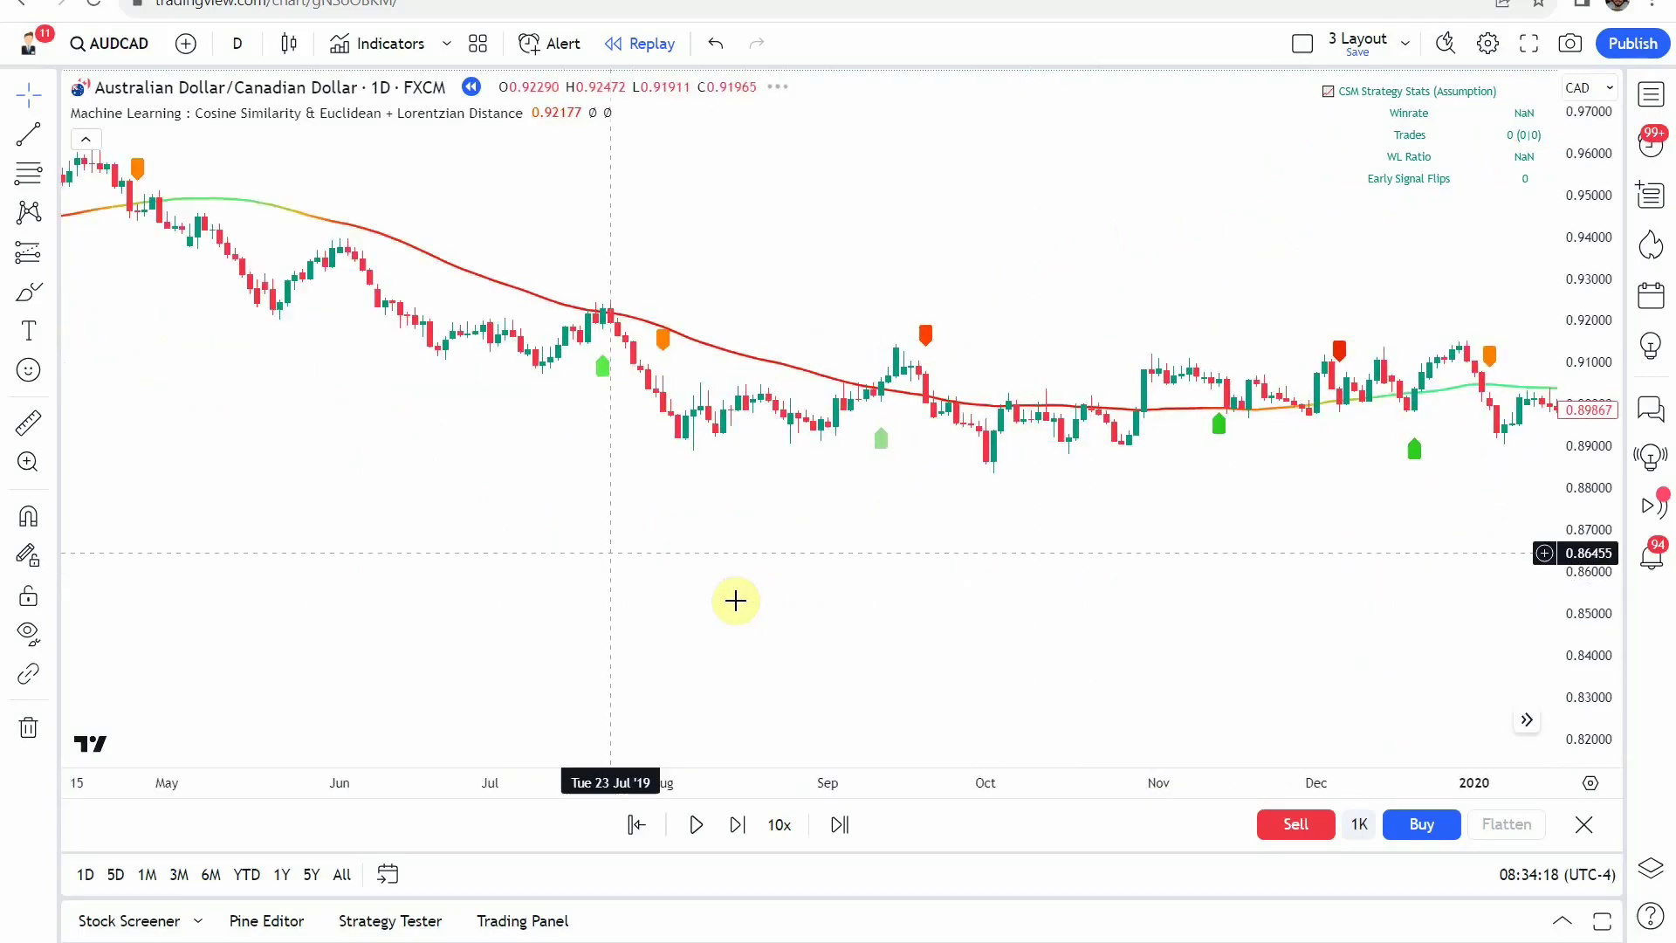
{"action": "scroll", "coordinate": [707, 581], "scroll_direction": "left", "scroll_amount": 5}
{"action": "left_click_drag", "start_coordinate": [591, 561], "coordinate": [383, 593]}
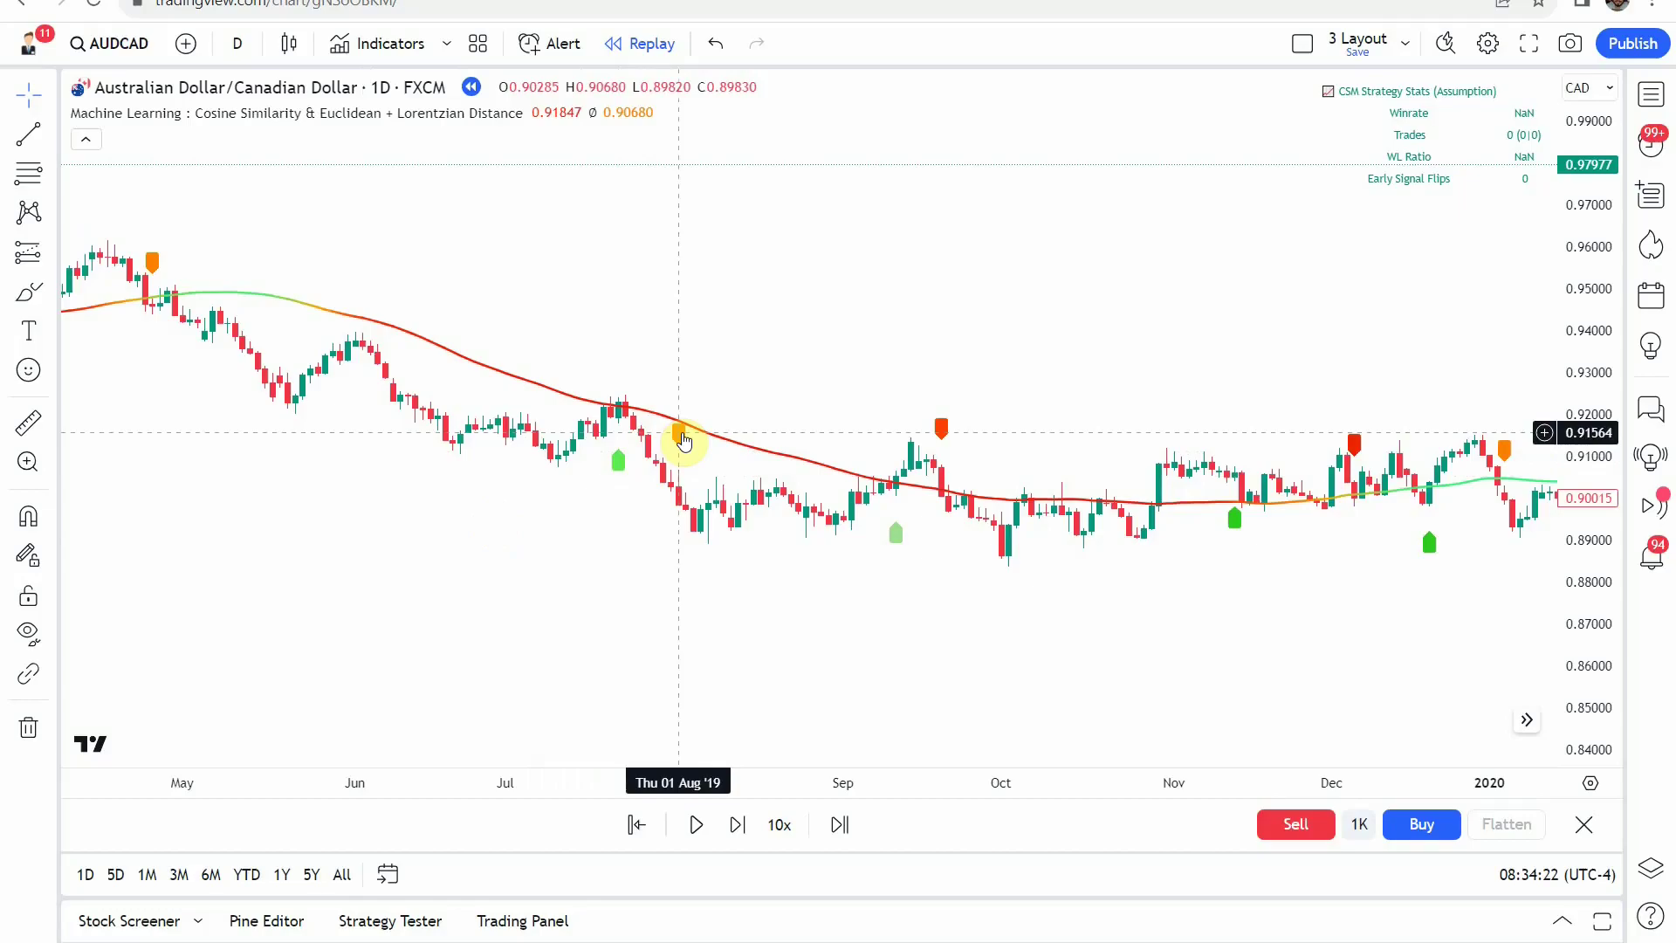
{"action": "mouse_move", "coordinate": [565, 553]}
{"action": "left_mouse_down"}
{"action": "mouse_move", "coordinate": [486, 535]}
{"action": "mouse_move", "coordinate": [527, 497]}
{"action": "left_mouse_up"}
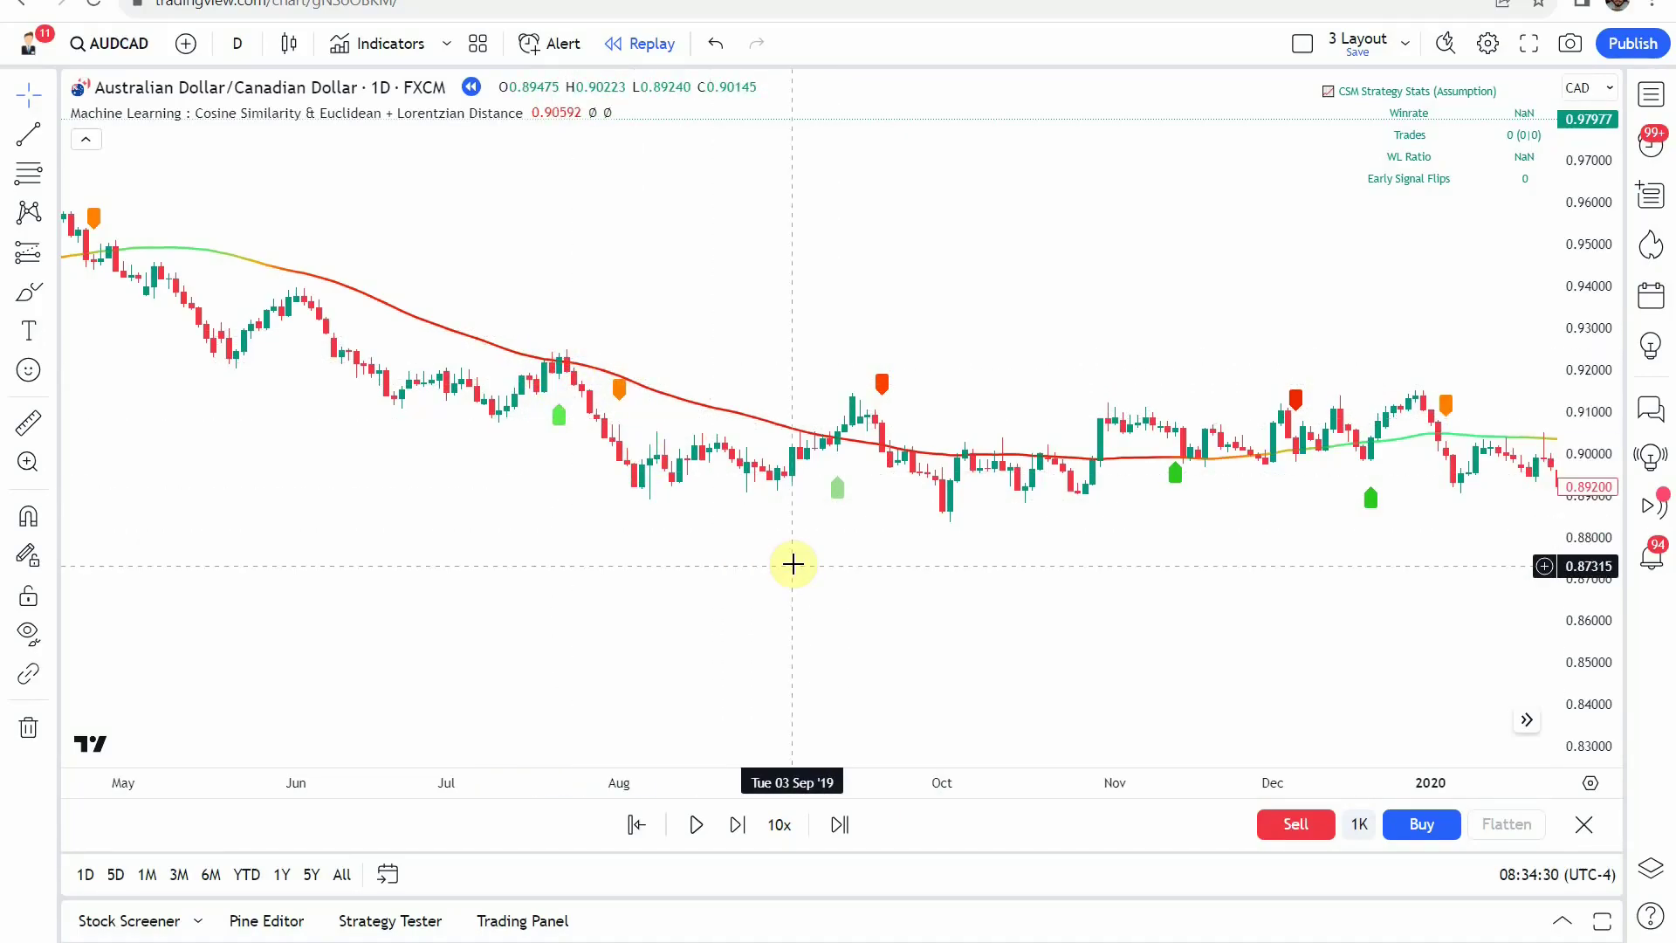
{"action": "scroll", "coordinate": [792, 565], "scroll_direction": "right", "scroll_amount": 10}
{"action": "scroll", "coordinate": [530, 547], "scroll_direction": "right", "scroll_amount": 6}
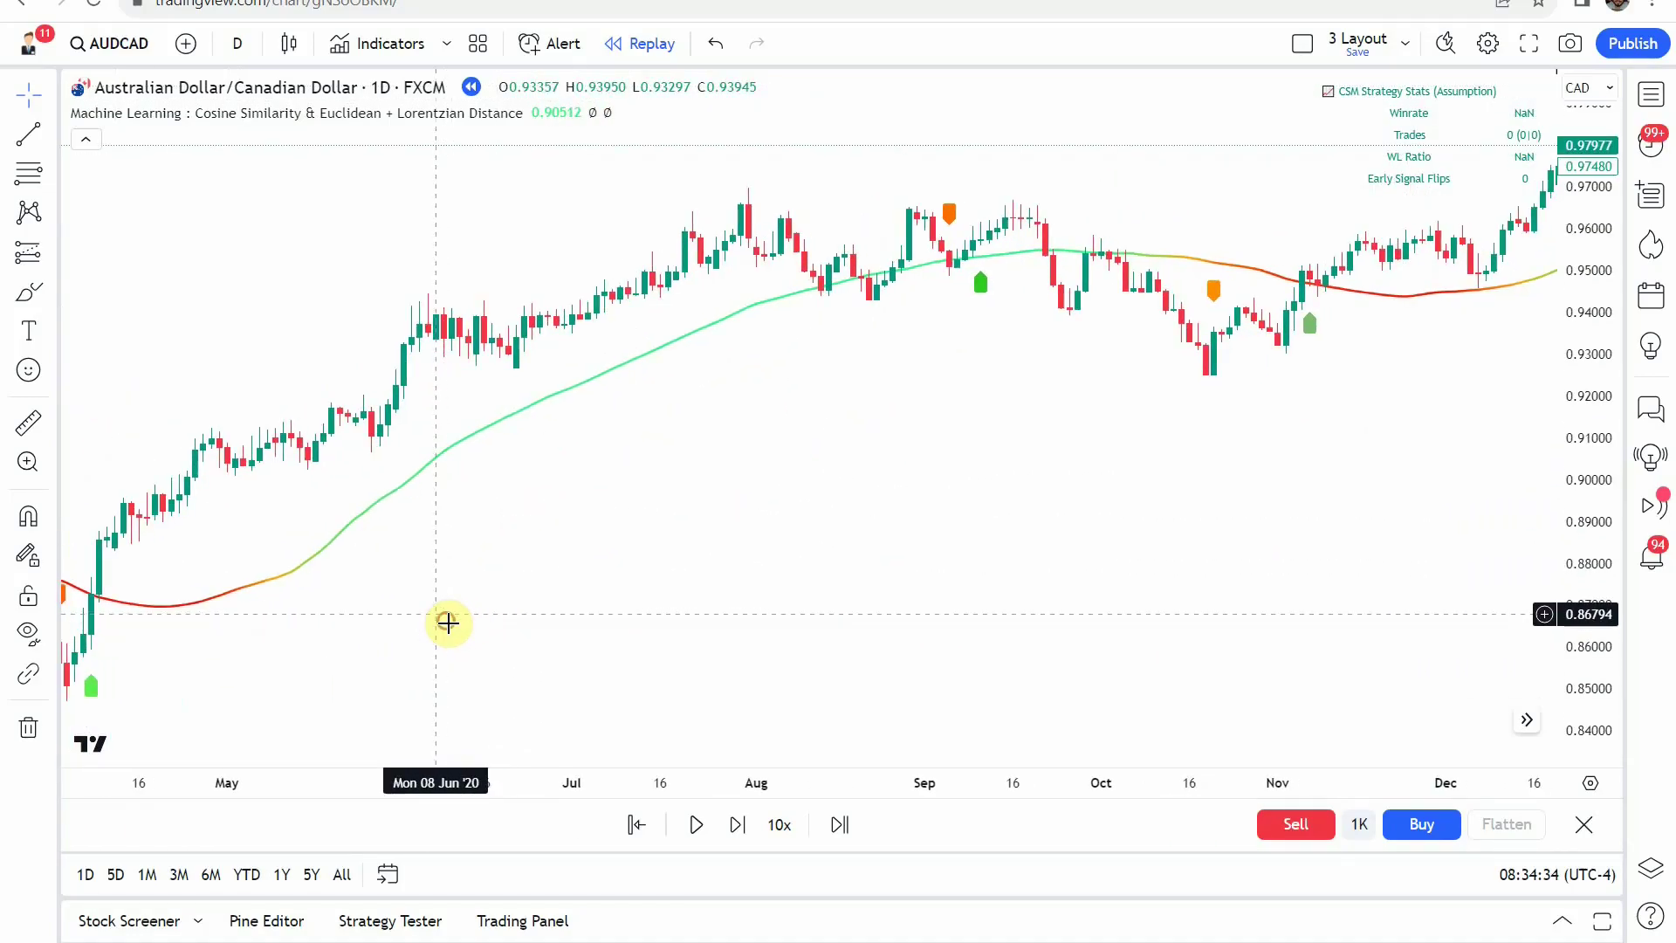
{"action": "scroll", "coordinate": [683, 514], "scroll_direction": "right", "scroll_amount": 2}
{"action": "left_click_drag", "start_coordinate": [637, 535], "coordinate": [789, 517]}
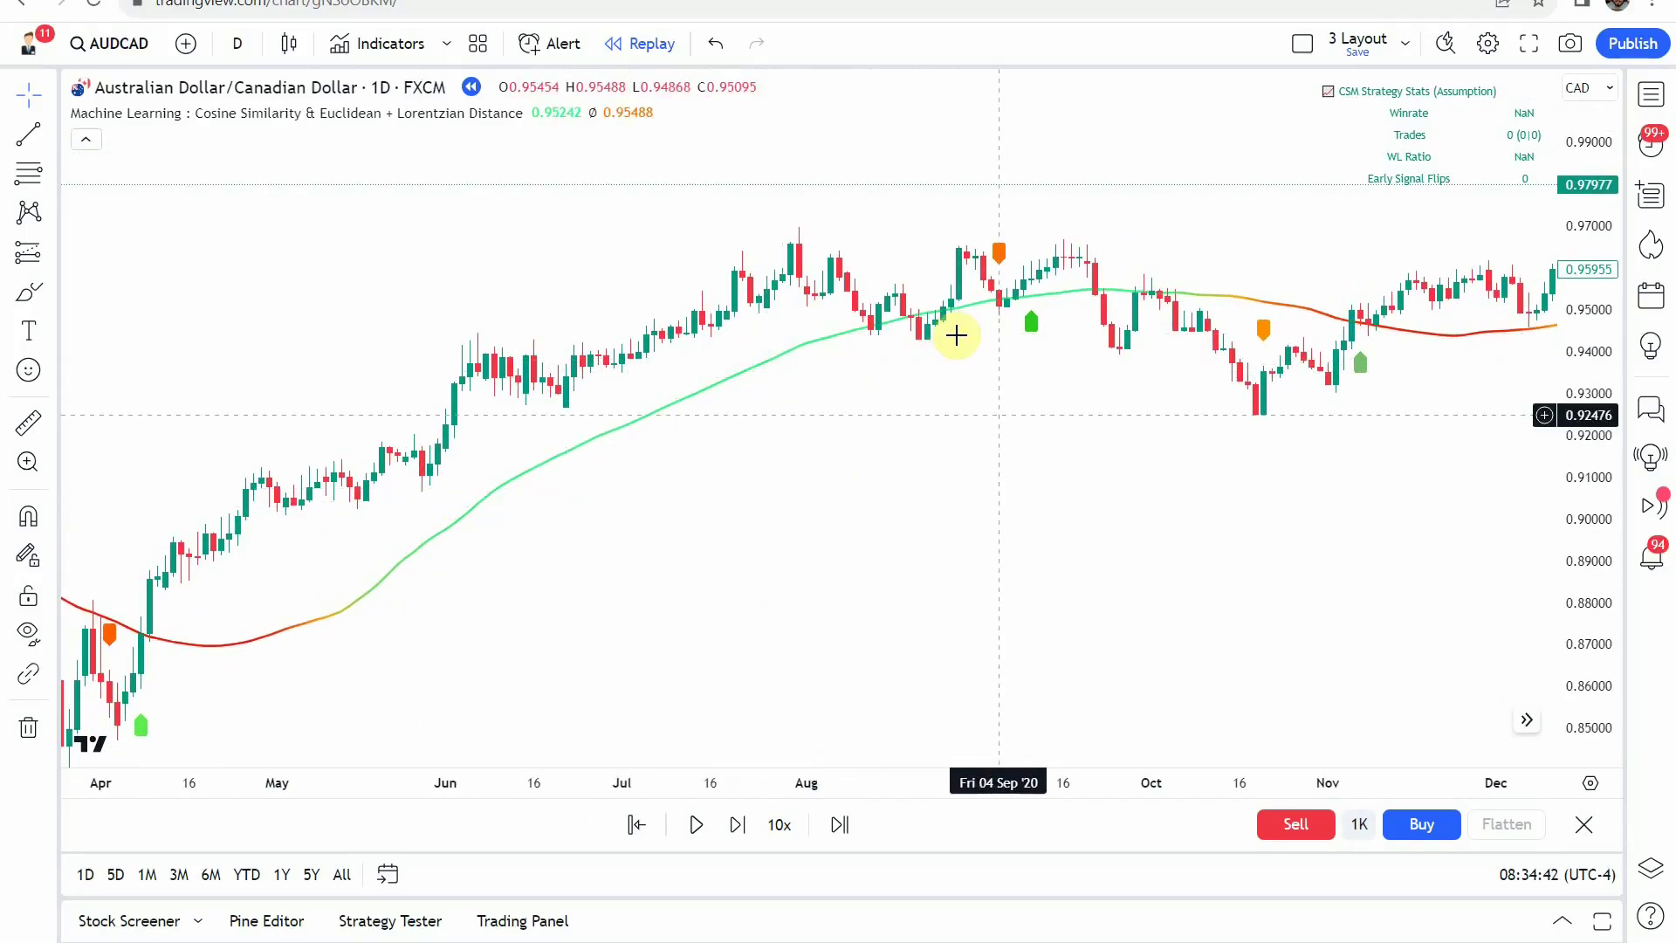
{"action": "left_click_drag", "start_coordinate": [827, 580], "coordinate": [1388, 512]}
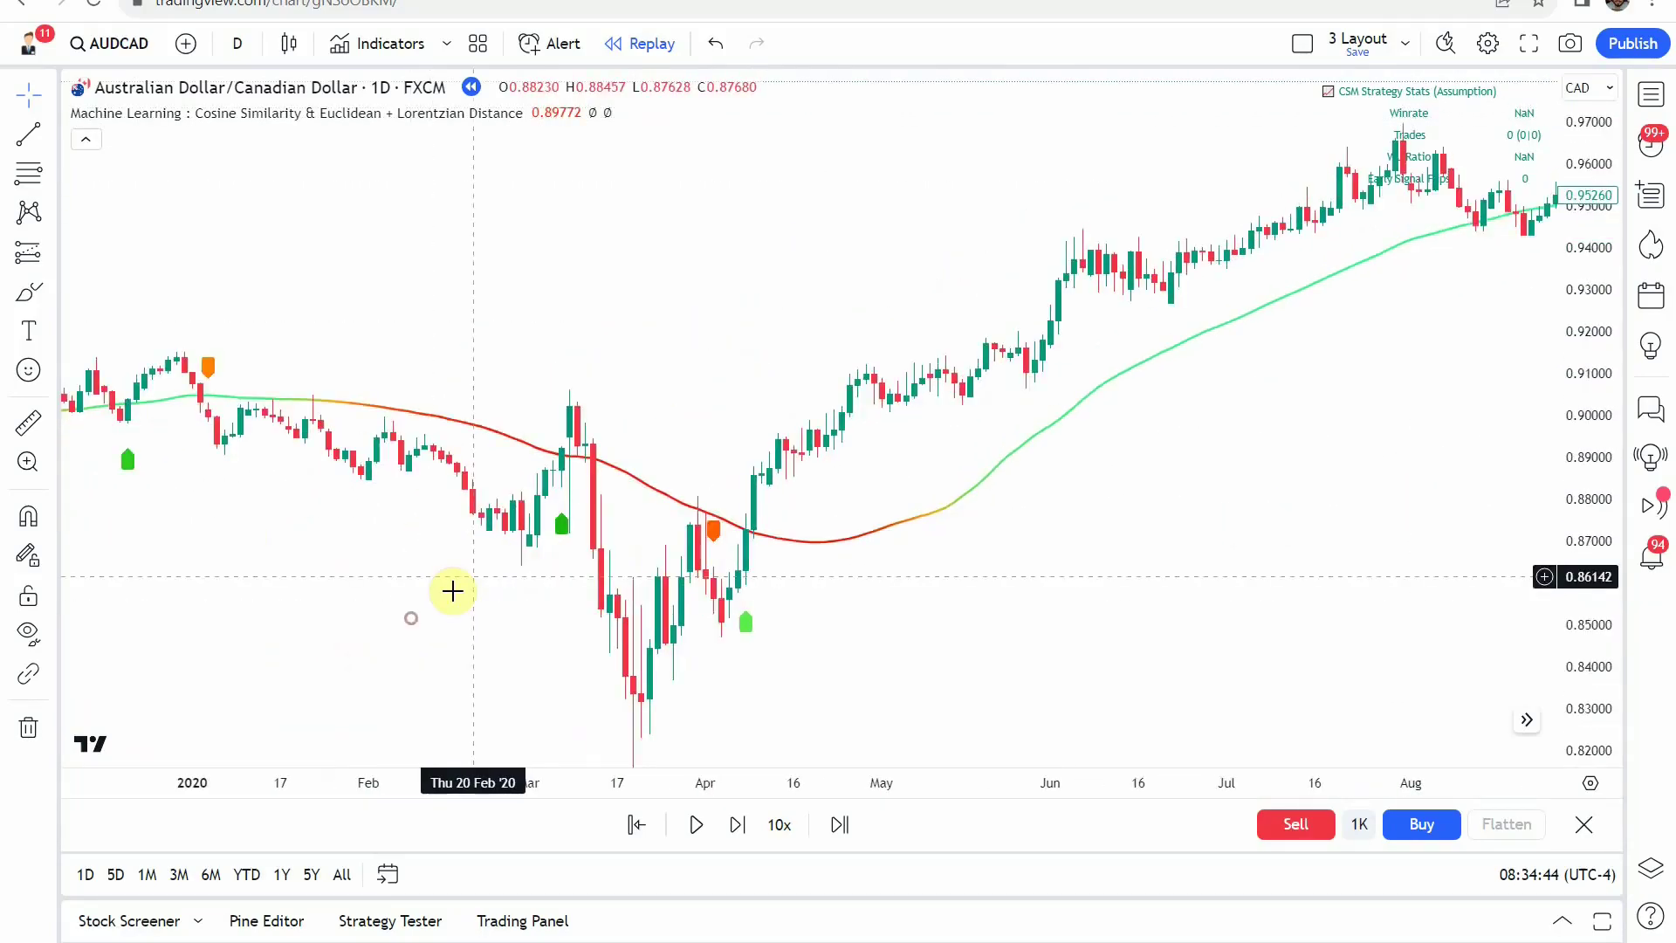
{"action": "left_click_drag", "start_coordinate": [493, 602], "coordinate": [385, 550]}
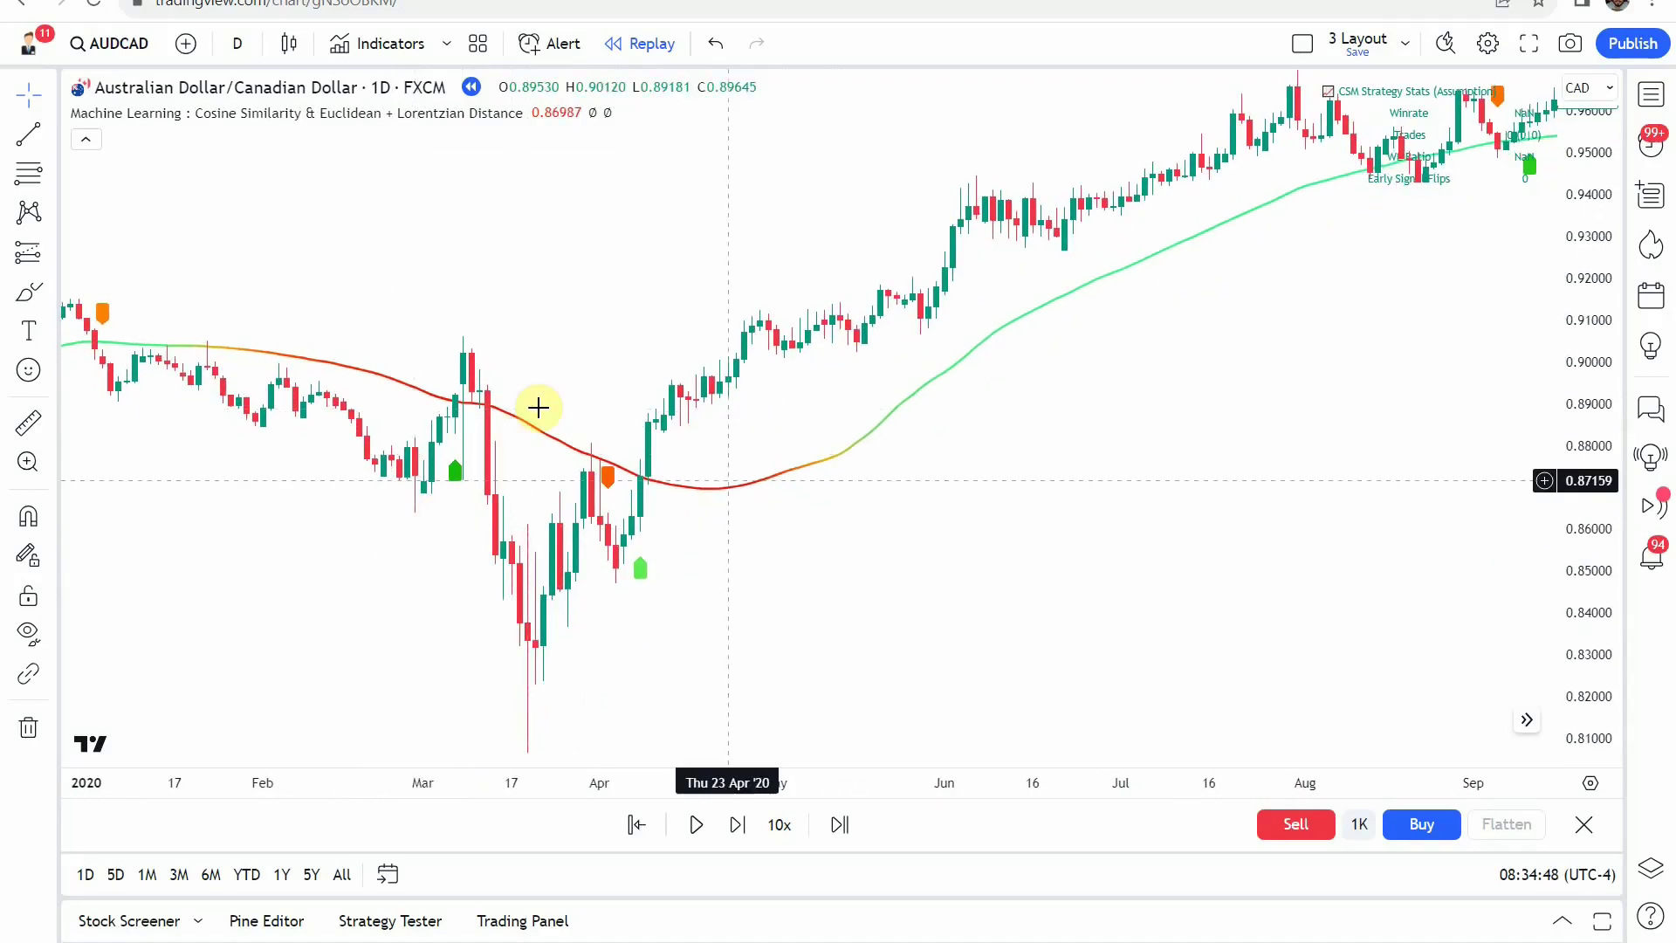
{"action": "left_click_drag", "start_coordinate": [988, 556], "coordinate": [508, 588]}
{"action": "mouse_move", "coordinate": [1169, 489]}
{"action": "left_mouse_down"}
{"action": "mouse_move", "coordinate": [909, 445]}
{"action": "mouse_move", "coordinate": [389, 557]}
{"action": "mouse_move", "coordinate": [1075, 474]}
{"action": "mouse_move", "coordinate": [838, 524]}
{"action": "mouse_move", "coordinate": [846, 547]}
{"action": "mouse_move", "coordinate": [854, 530]}
{"action": "left_mouse_up"}
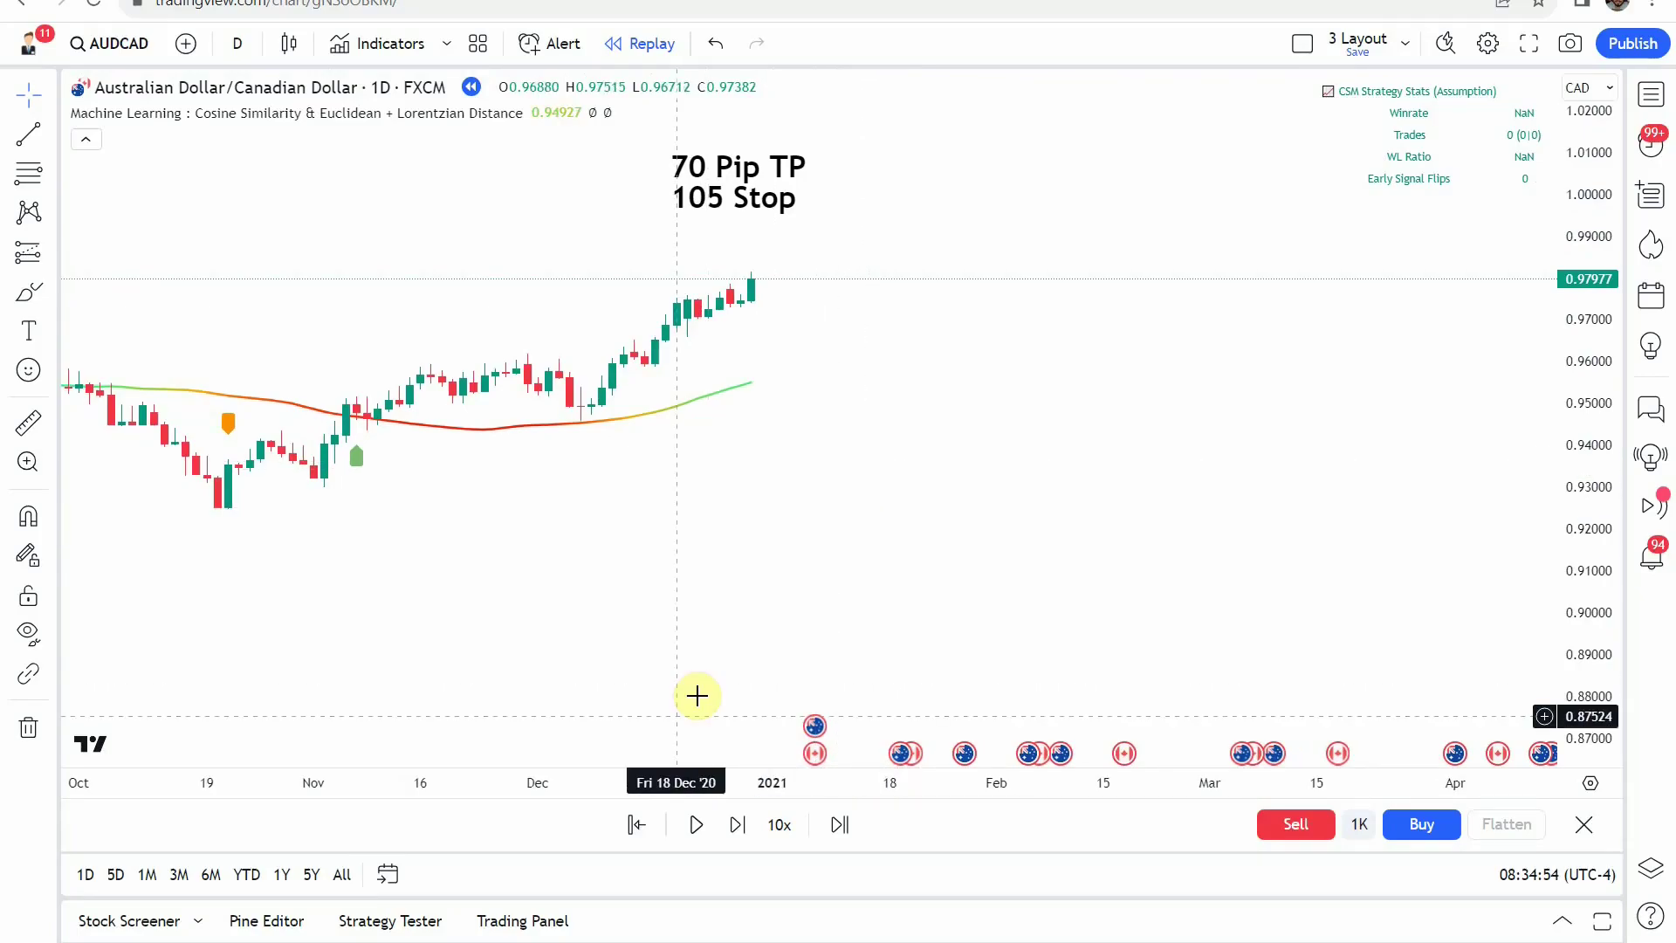
Step: Step the AUDCAD replay bar by bar through January and into February 2021
{"action": "left_click", "coordinate": [737, 824]}
{"action": "left_click", "coordinate": [737, 824]}
{"action": "left_click", "coordinate": [736, 824]}
{"action": "left_click", "coordinate": [736, 824]}
{"action": "left_click", "coordinate": [736, 824]}
{"action": "left_click", "coordinate": [736, 824]}
{"action": "left_click", "coordinate": [737, 824]}
{"action": "left_click", "coordinate": [737, 824]}
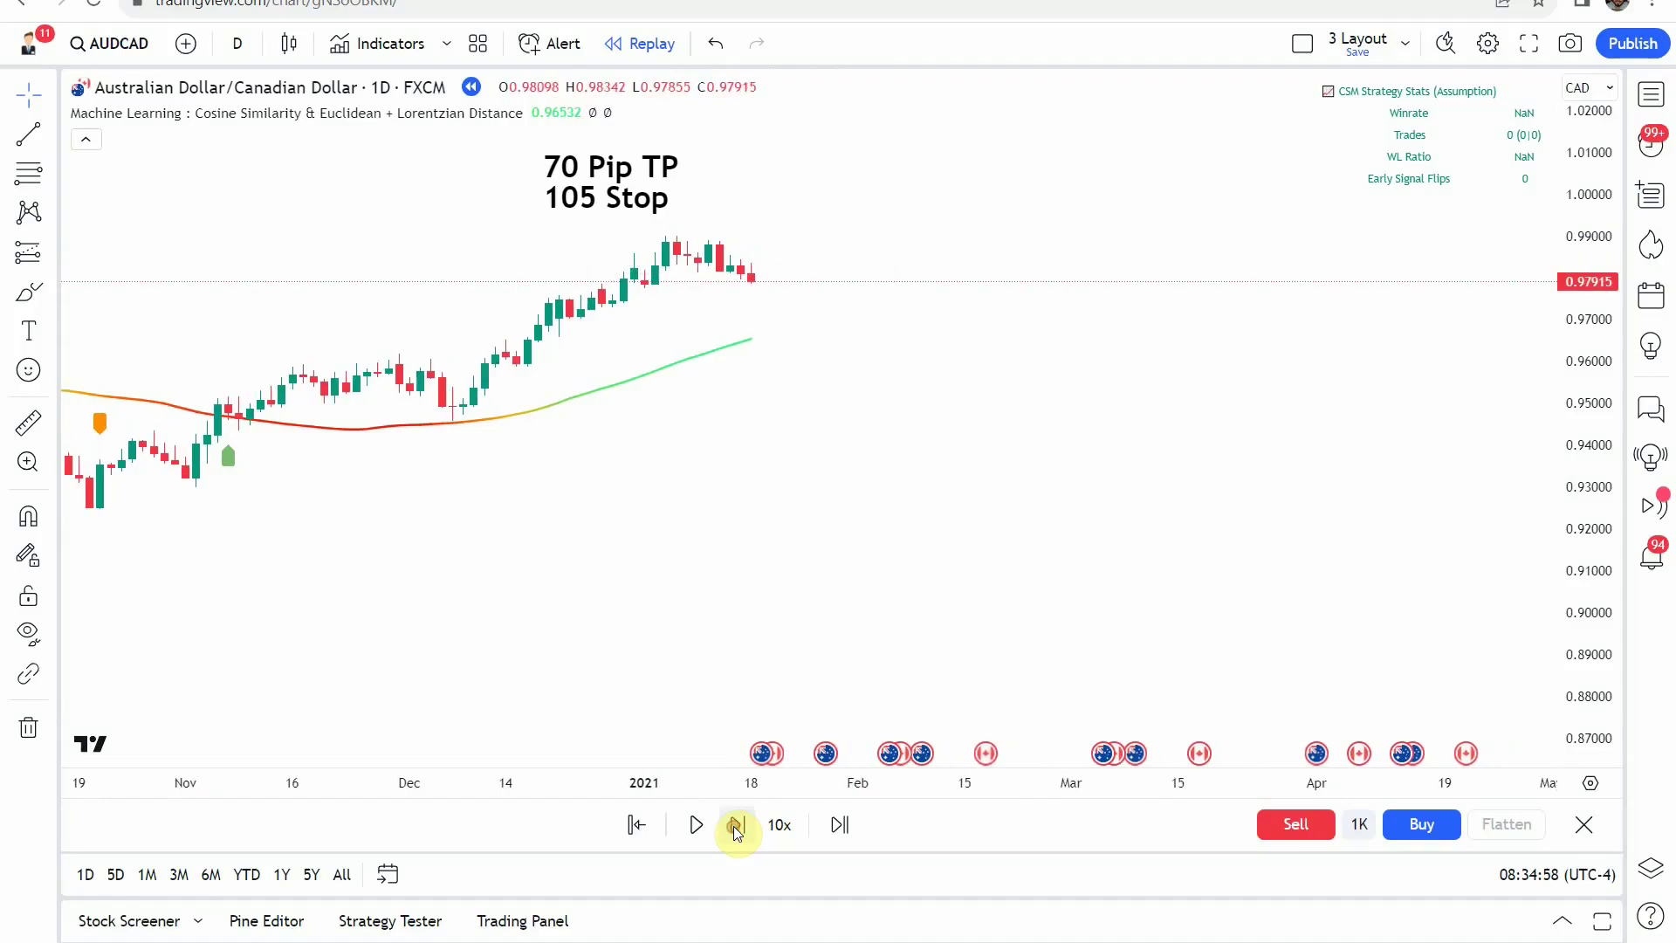
{"action": "left_click", "coordinate": [736, 824]}
{"action": "left_click", "coordinate": [736, 824]}
{"action": "left_click", "coordinate": [737, 824]}
{"action": "left_click", "coordinate": [736, 824]}
{"action": "left_click", "coordinate": [737, 824]}
{"action": "left_click", "coordinate": [736, 824]}
{"action": "left_click", "coordinate": [737, 824]}
{"action": "left_click", "coordinate": [736, 824]}
{"action": "left_click", "coordinate": [737, 824]}
{"action": "left_click", "coordinate": [737, 824]}
{"action": "left_click", "coordinate": [736, 824]}
{"action": "left_click", "coordinate": [736, 824]}
{"action": "left_click", "coordinate": [737, 824]}
{"action": "left_click", "coordinate": [737, 824]}
{"action": "left_click", "coordinate": [737, 824]}
{"action": "left_click", "coordinate": [737, 824]}
{"action": "left_click", "coordinate": [737, 824]}
{"action": "left_click", "coordinate": [735, 826]}
{"action": "left_click", "coordinate": [734, 826]}
{"action": "left_click", "coordinate": [735, 826]}
{"action": "left_click", "coordinate": [735, 826]}
{"action": "left_click", "coordinate": [735, 826]}
{"action": "left_click", "coordinate": [735, 826]}
{"action": "left_click", "coordinate": [735, 825]}
{"action": "left_click", "coordinate": [735, 826]}
{"action": "left_click", "coordinate": [735, 826]}
{"action": "left_click", "coordinate": [735, 826]}
{"action": "left_click", "coordinate": [735, 825]}
{"action": "left_click", "coordinate": [734, 826]}
{"action": "left_click", "coordinate": [735, 826]}
{"action": "left_click", "coordinate": [735, 826]}
{"action": "left_click", "coordinate": [734, 825]}
Step: Restart the replay from the 24 Feb '21 bar using Select bar
{"action": "left_click_drag", "start_coordinate": [876, 460], "coordinate": [890, 565]}
{"action": "left_click", "coordinate": [636, 824]}
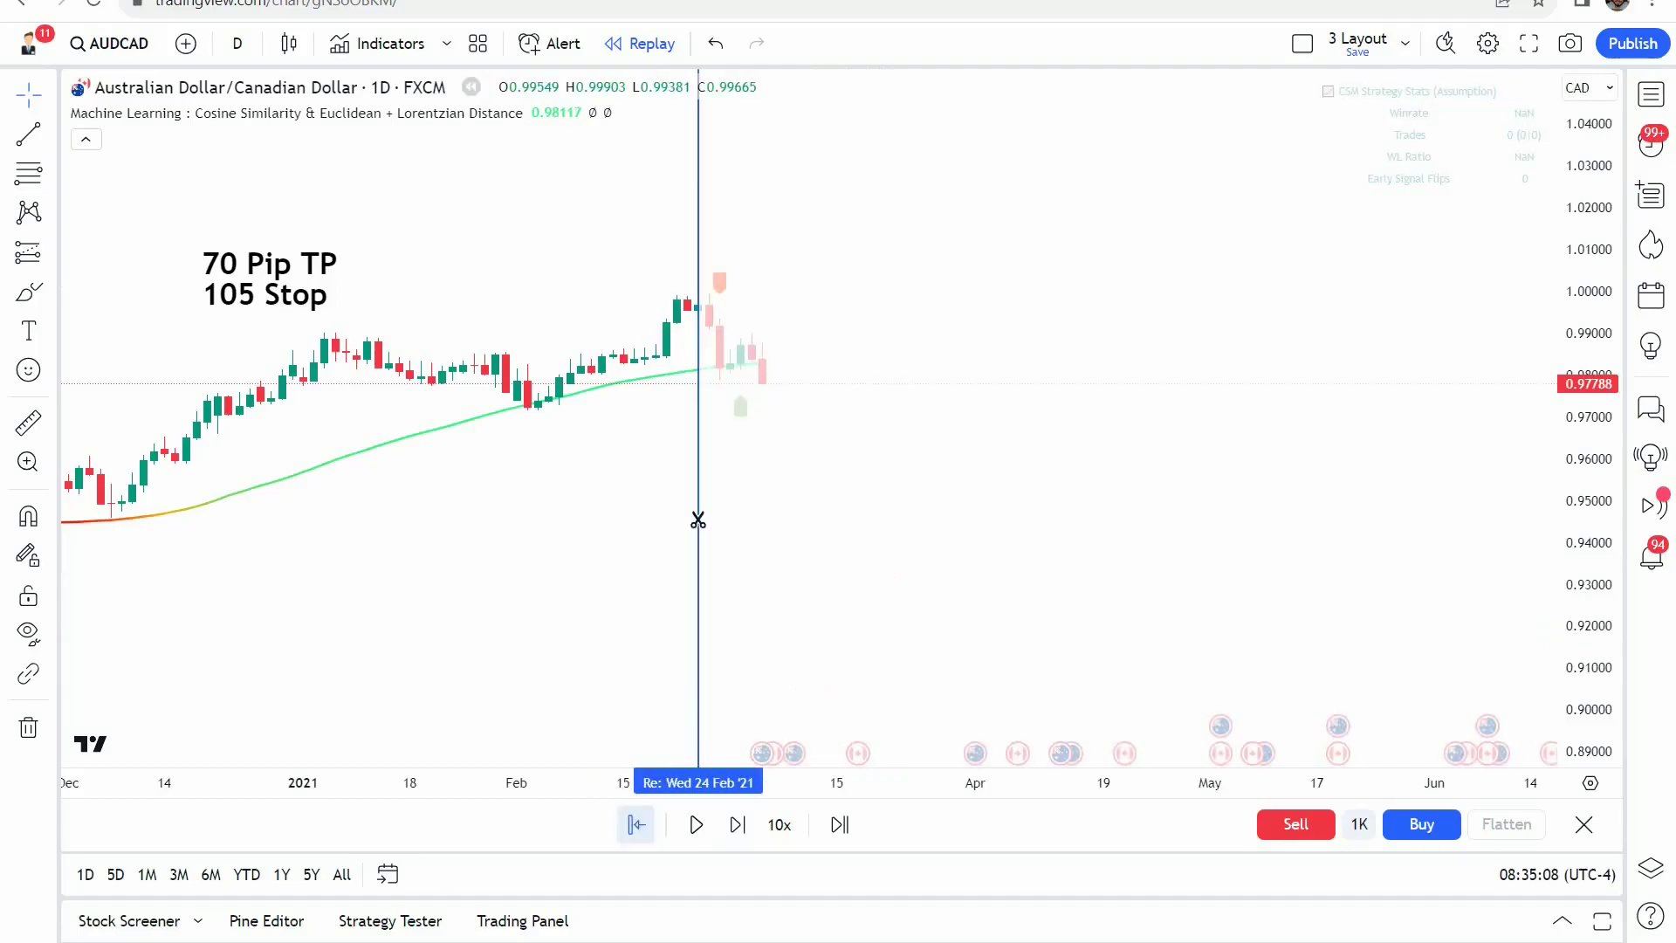
{"action": "left_click", "coordinate": [707, 534]}
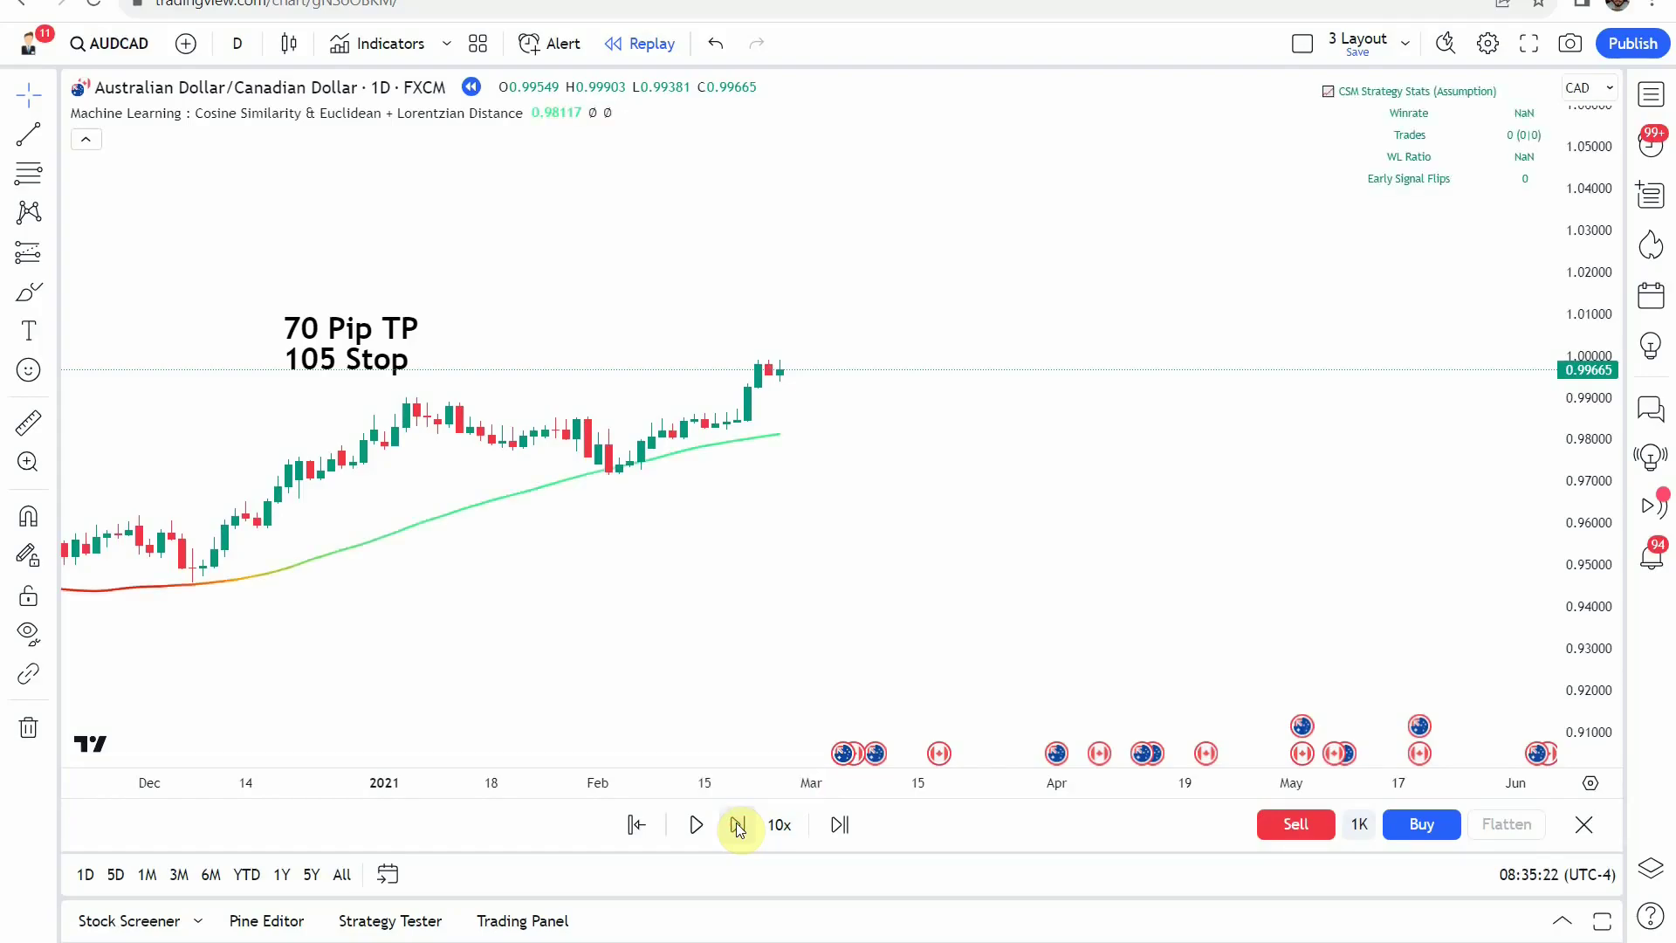
Step: Step forward day by day until a sell signal and then a buy signal print
{"action": "left_click", "coordinate": [736, 823]}
{"action": "left_click", "coordinate": [737, 823]}
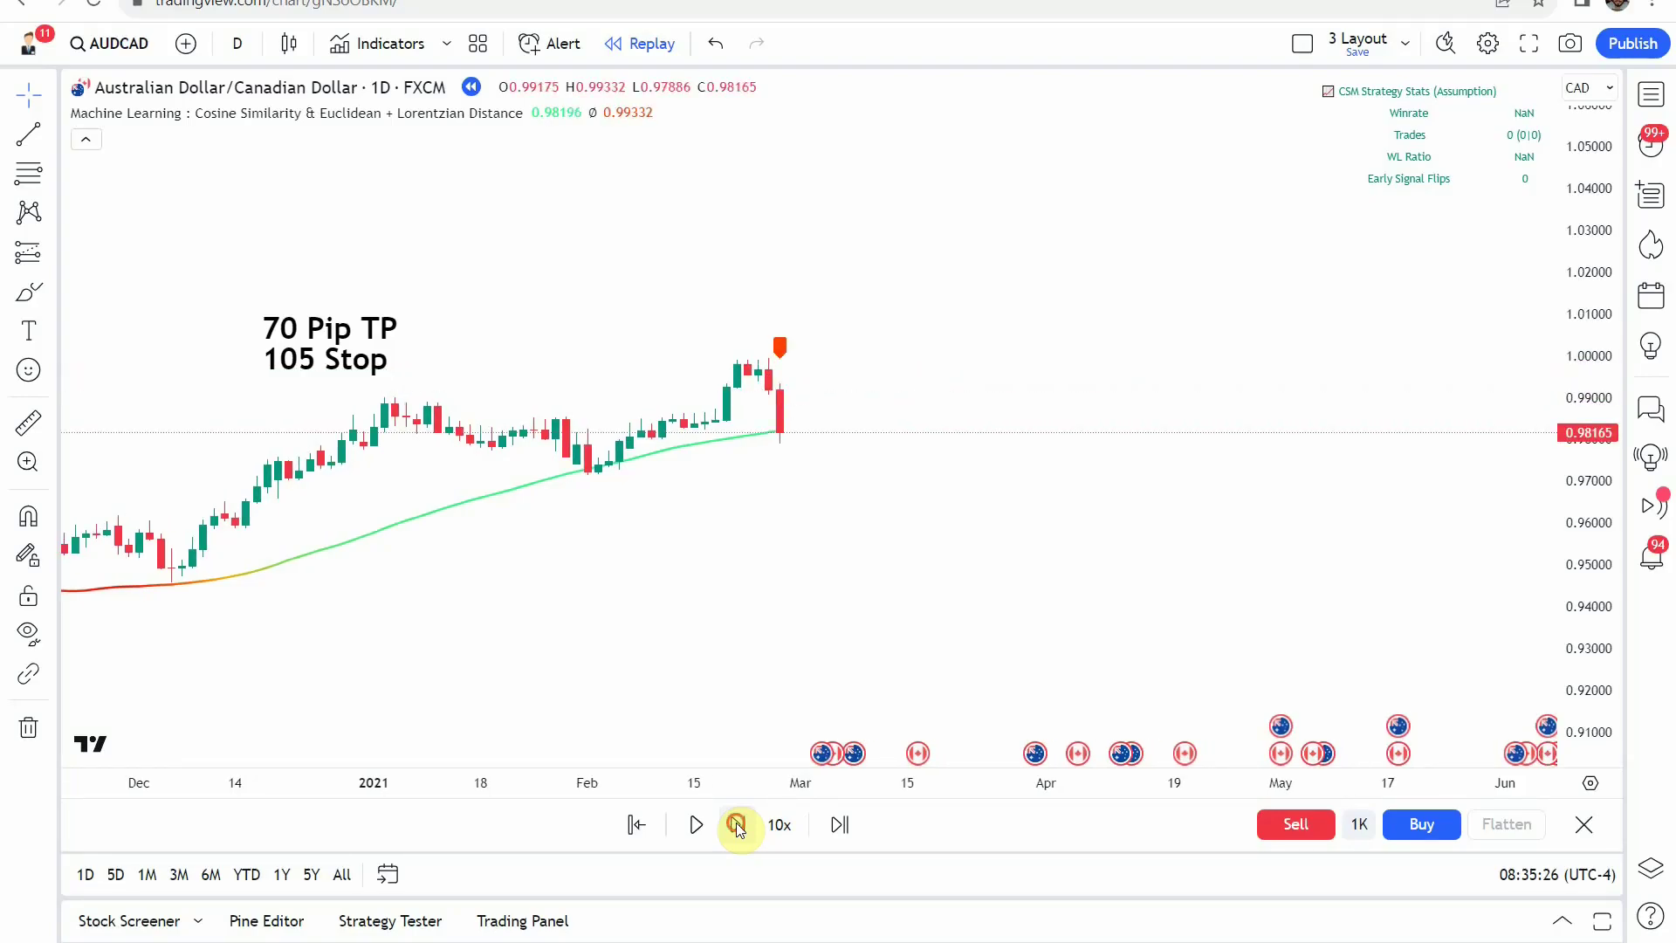
{"action": "left_click", "coordinate": [736, 825]}
{"action": "left_click", "coordinate": [736, 822]}
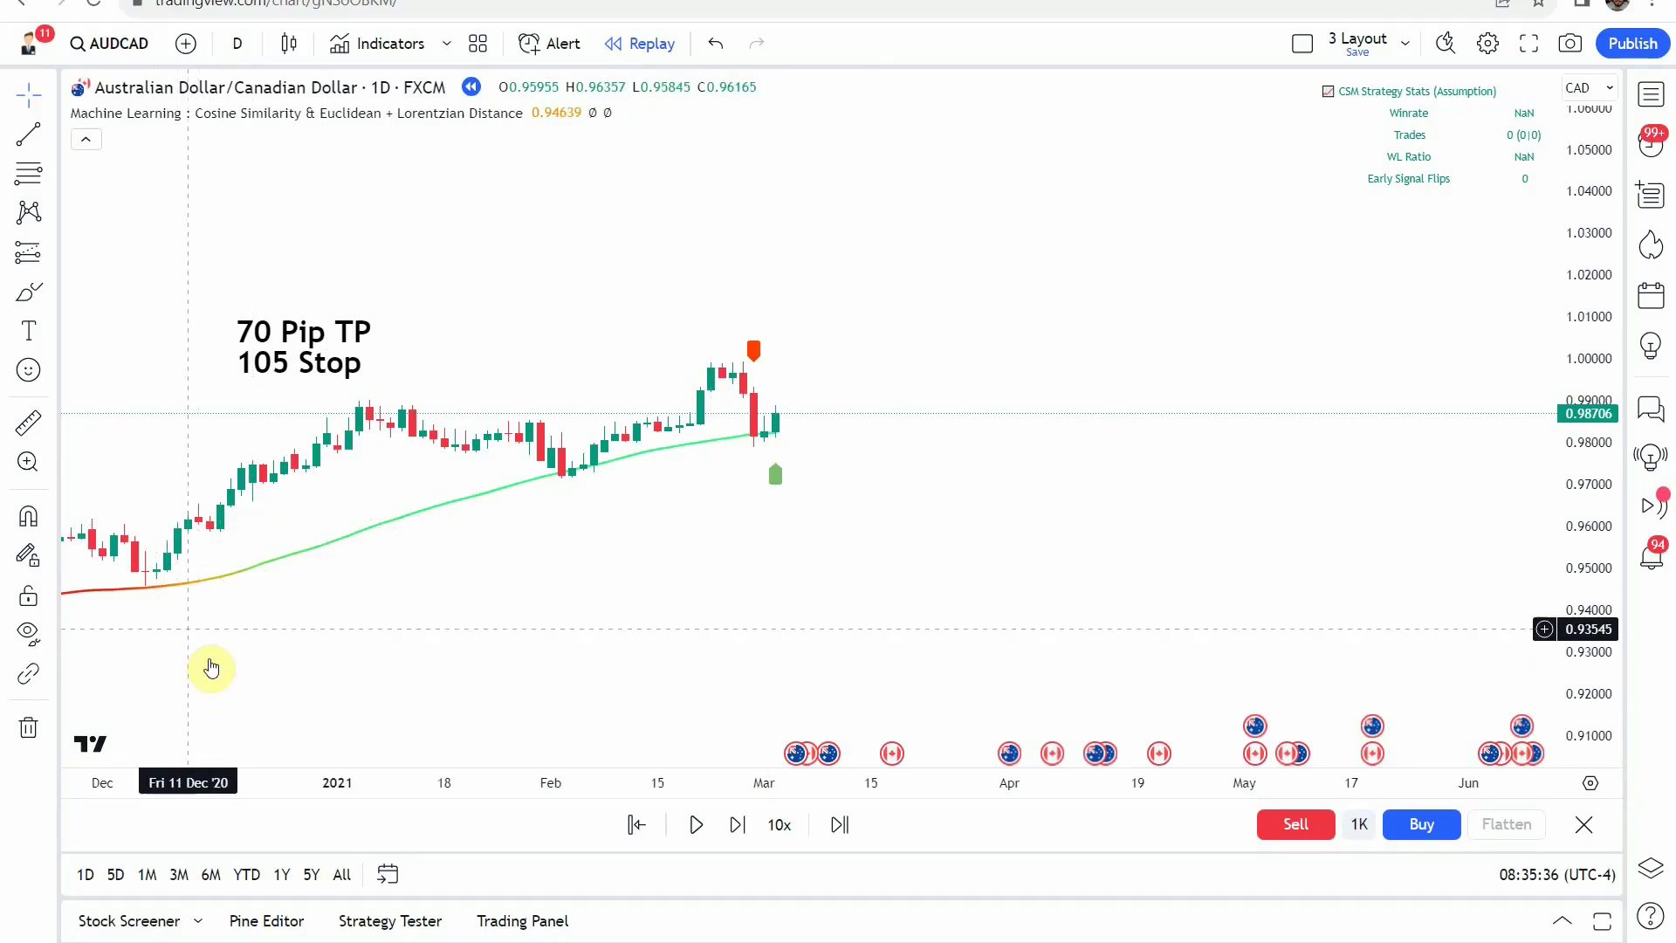
{"action": "left_click", "coordinate": [52, 138]}
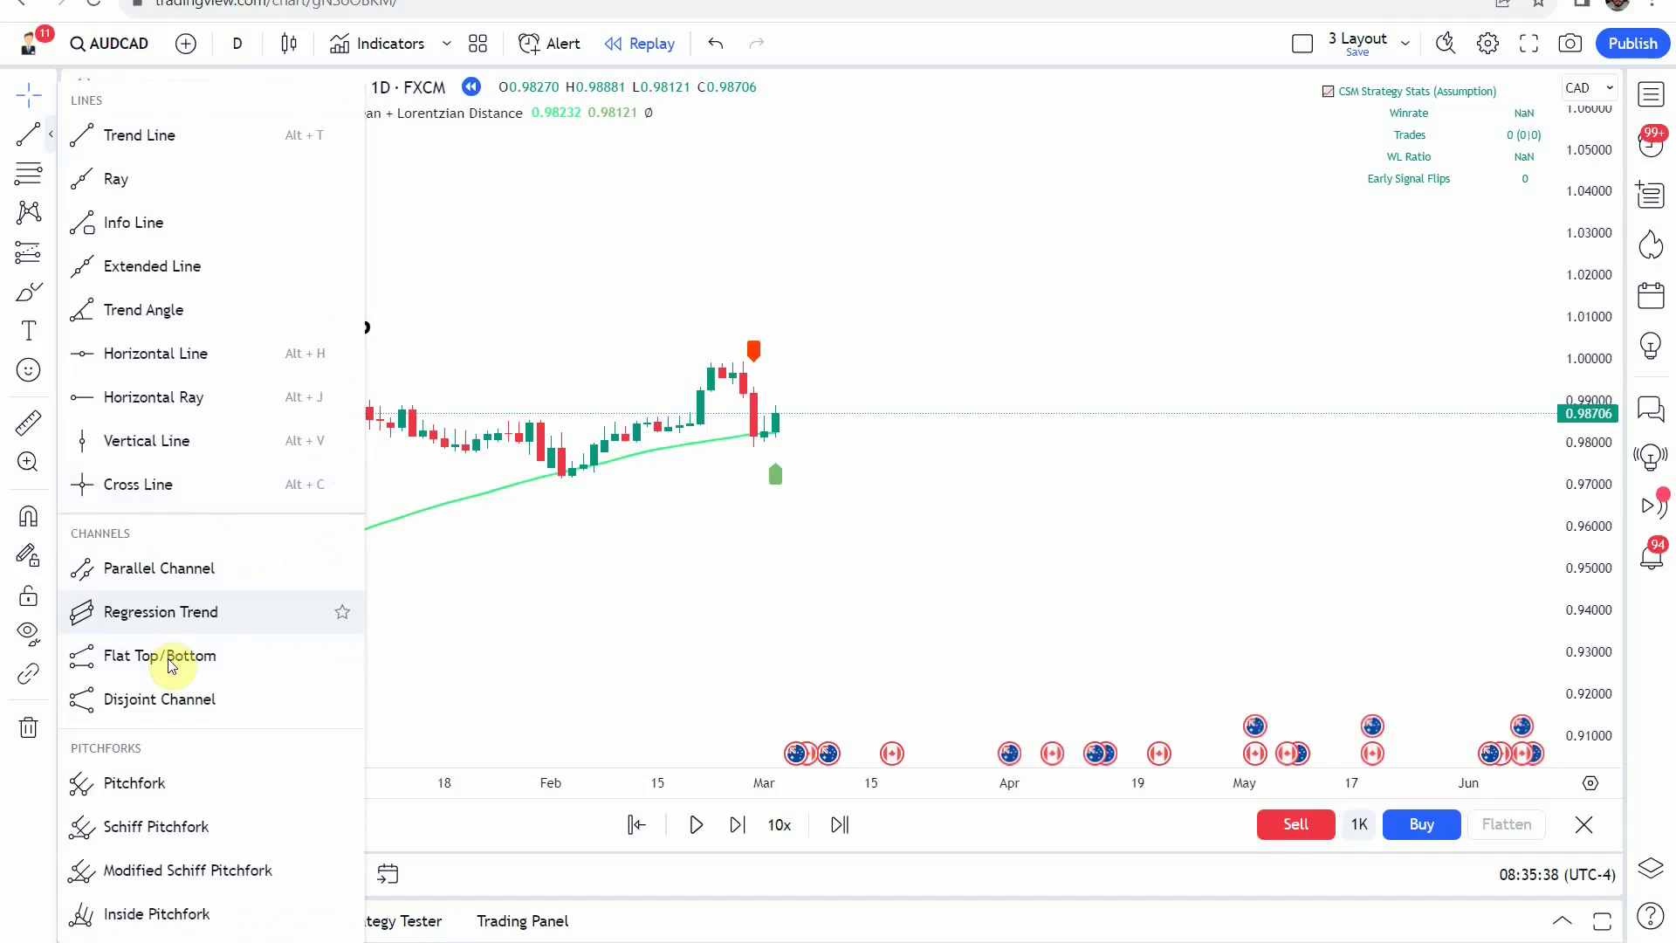
Step: Draw a vertical line on the Tue 02 Mar '21 bar and advance the replay four bars
{"action": "left_click", "coordinate": [144, 441]}
{"action": "left_click", "coordinate": [775, 544]}
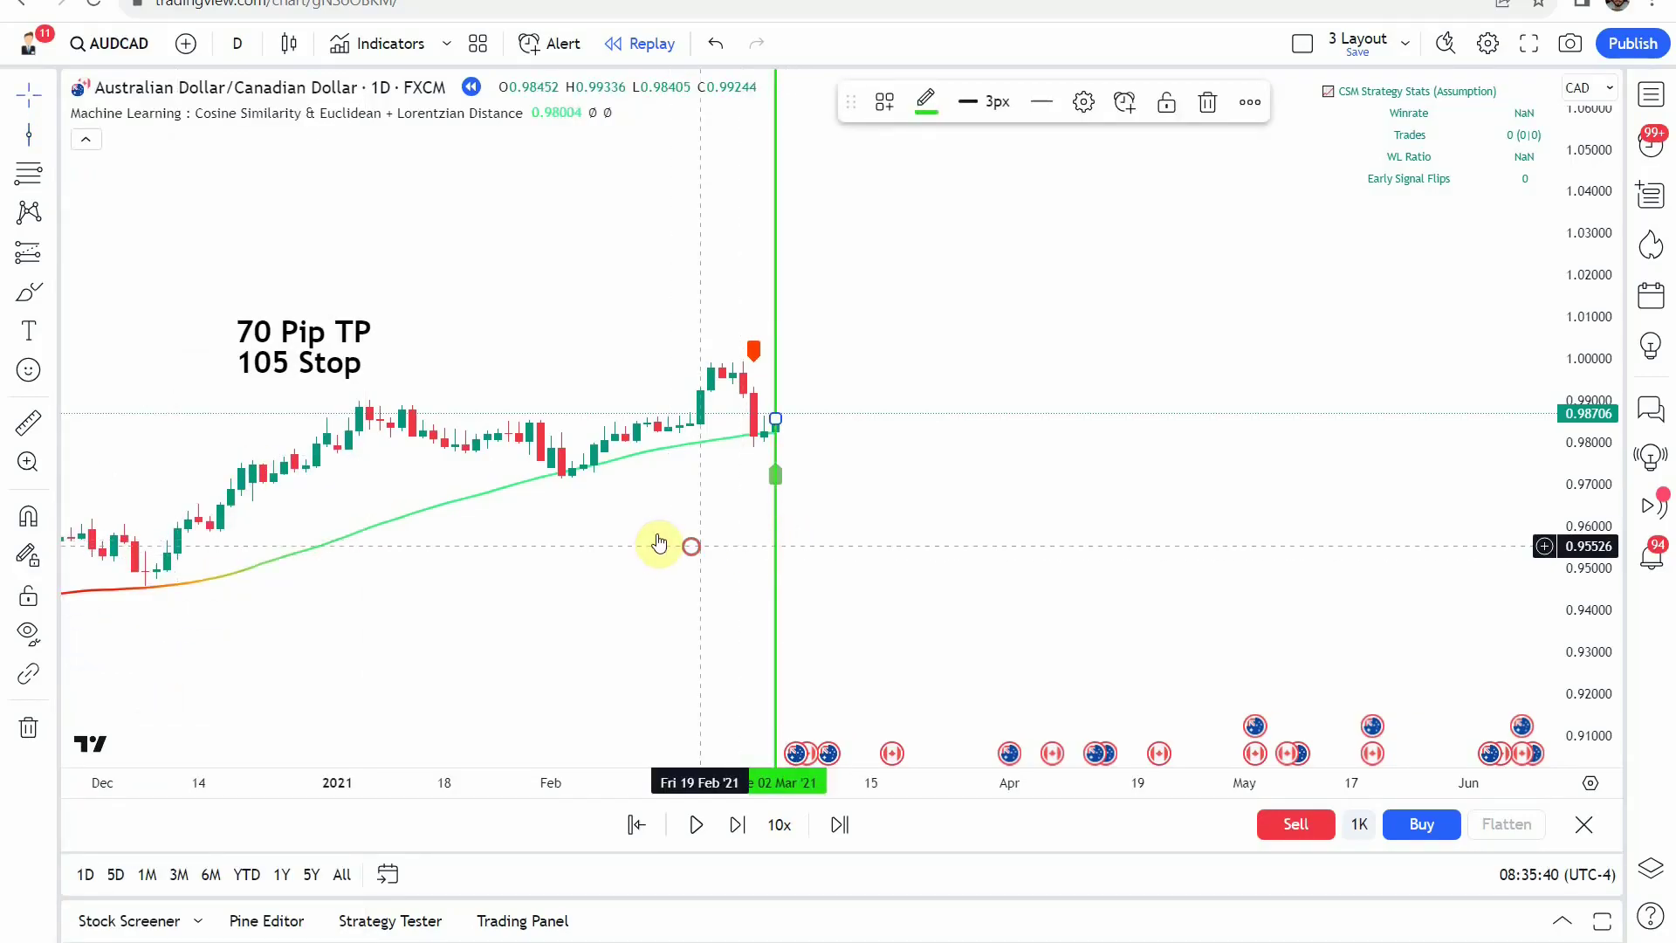
{"action": "left_click", "coordinate": [737, 824]}
{"action": "left_click", "coordinate": [738, 824]}
{"action": "left_click", "coordinate": [738, 824]}
{"action": "left_click", "coordinate": [738, 824]}
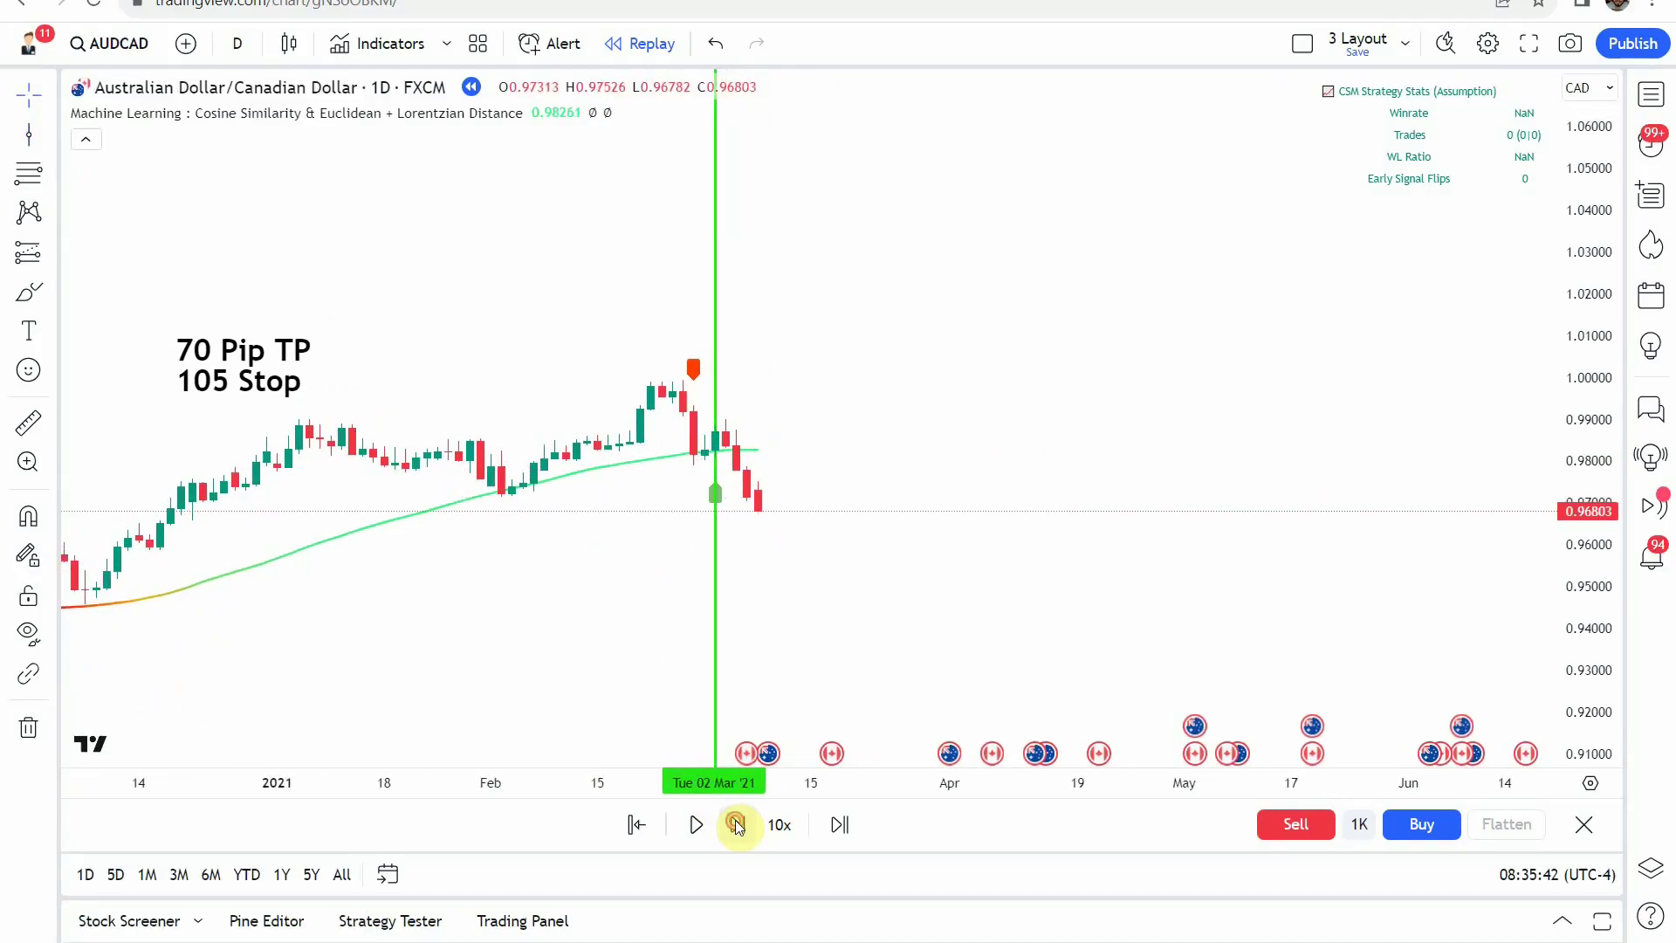
{"action": "left_click", "coordinate": [738, 824]}
{"action": "left_click", "coordinate": [737, 824]}
{"action": "left_click", "coordinate": [737, 823]}
{"action": "left_click", "coordinate": [737, 824]}
Step: Recolour the 02 Mar vertical line red
{"action": "left_click", "coordinate": [695, 559]}
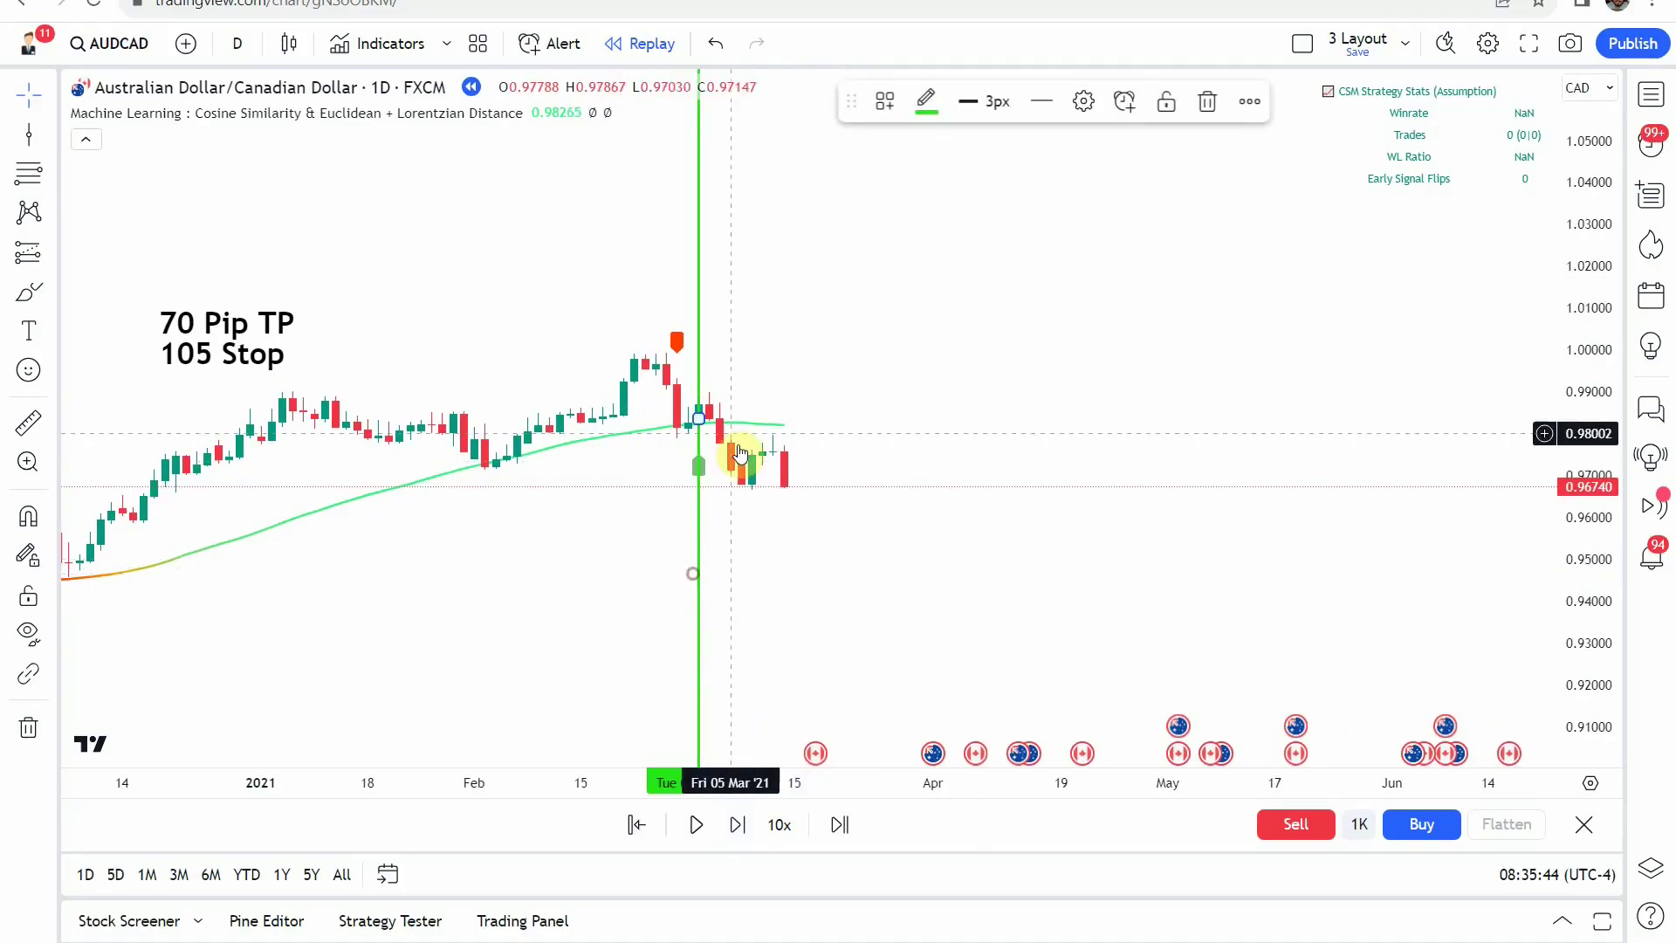
{"action": "left_click", "coordinate": [926, 104]}
{"action": "left_click", "coordinate": [951, 377]}
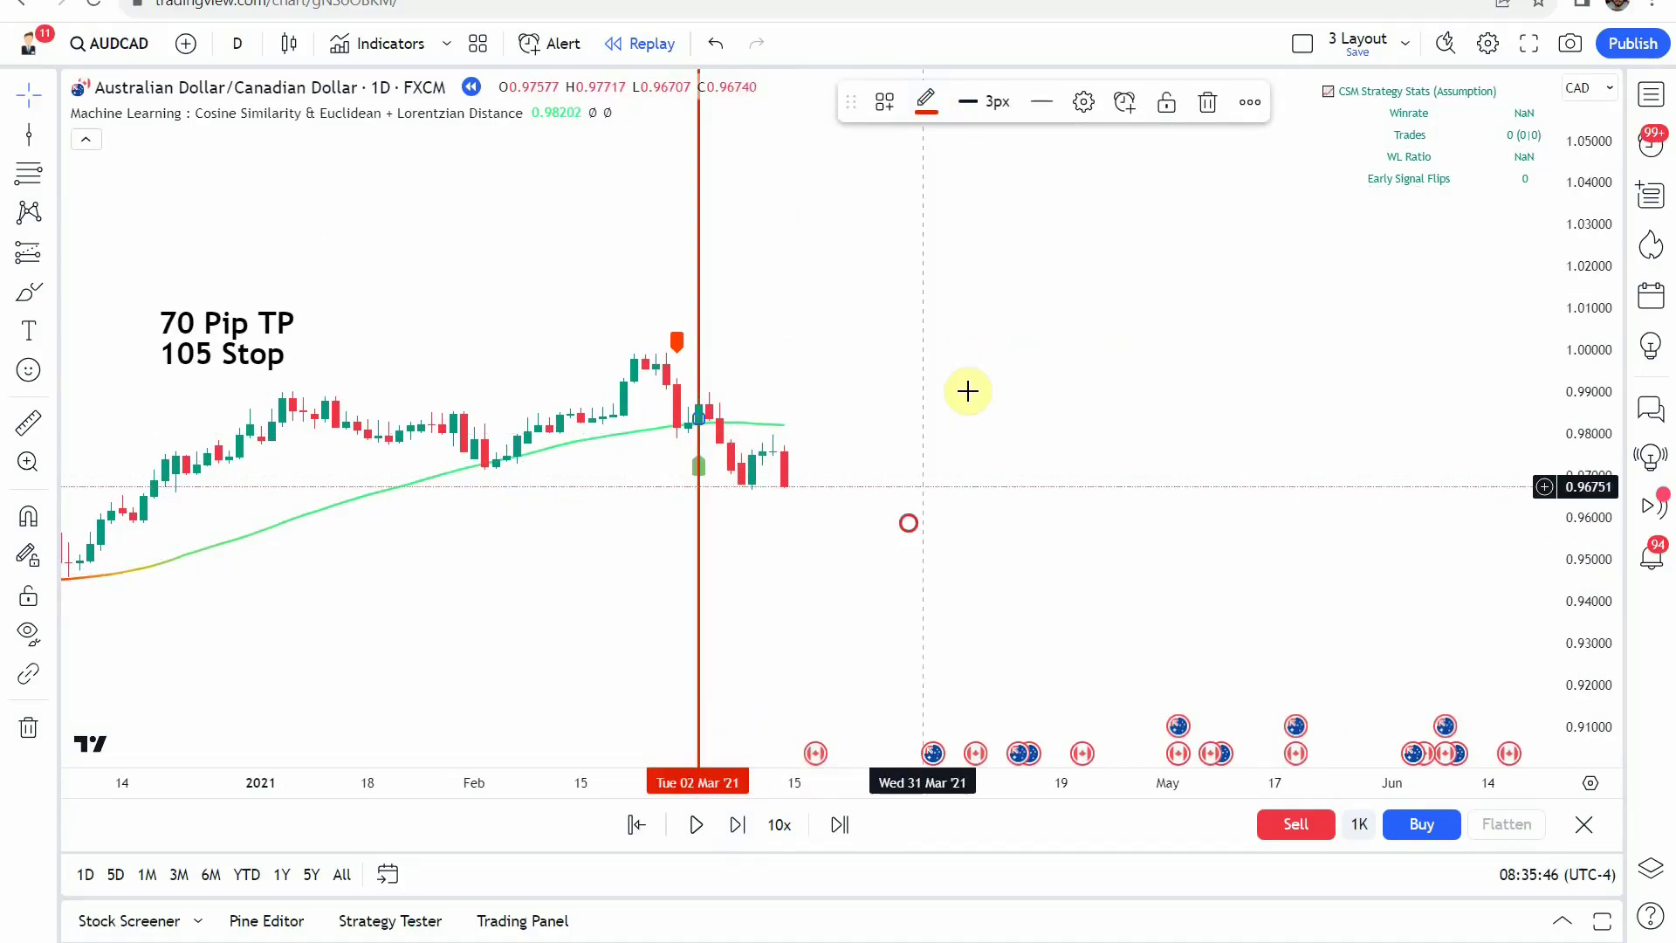
{"action": "left_click", "coordinate": [928, 505]}
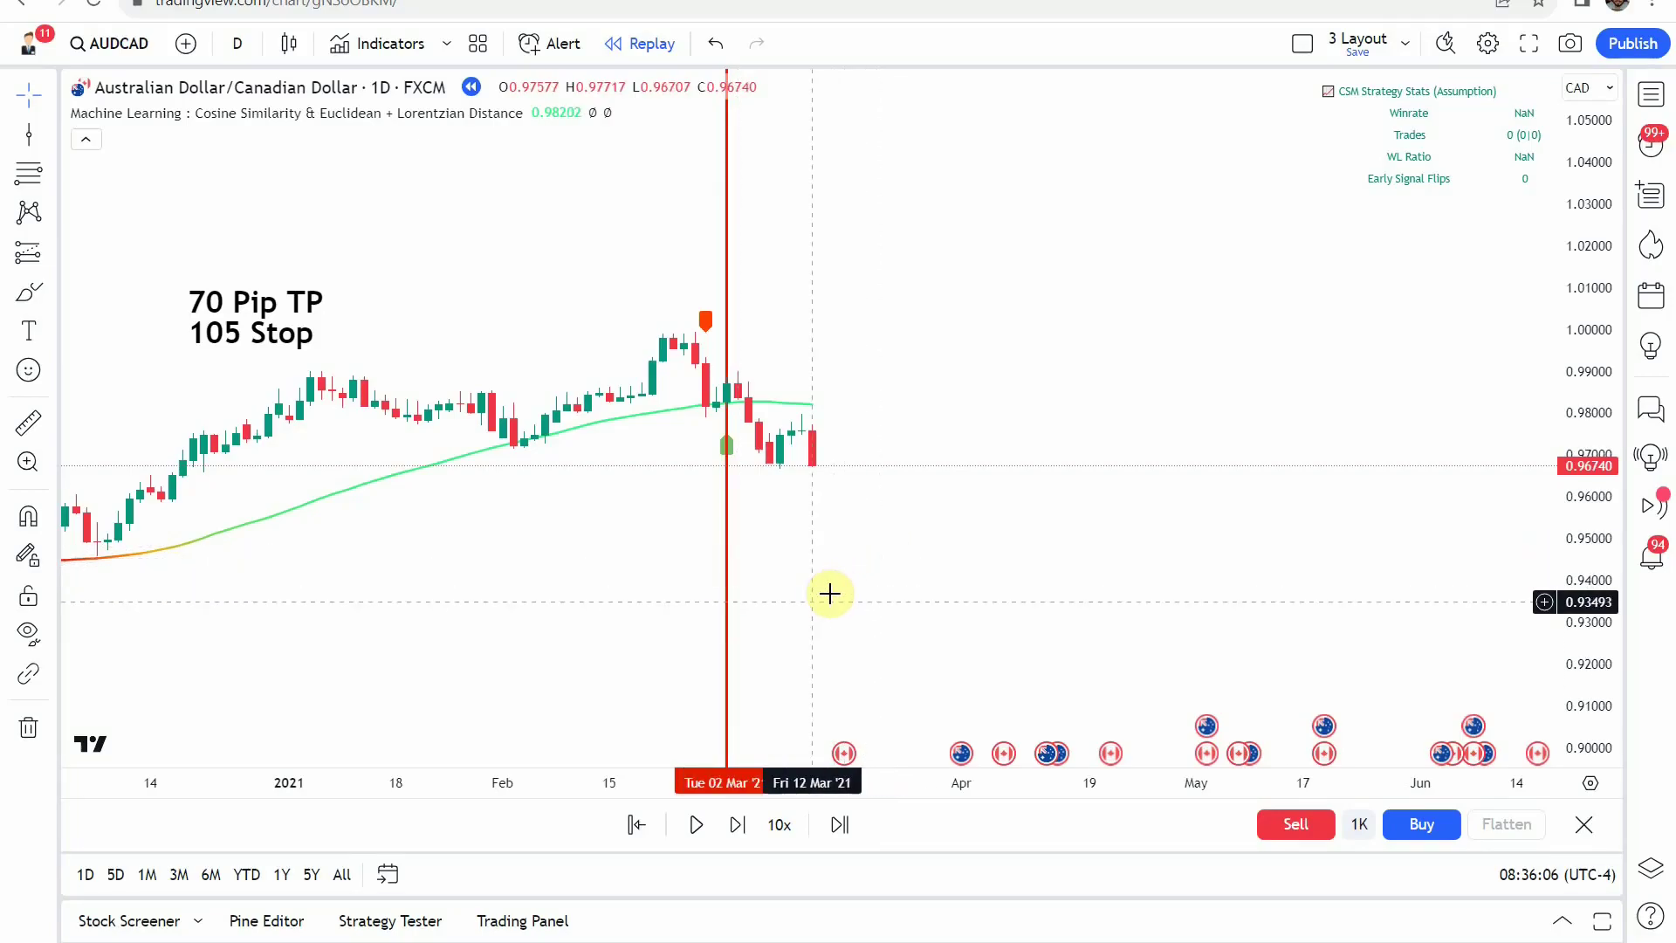
Step: Play the replay, pause at the new signal, and draw a vertical line at Wed 21 Apr '21
{"action": "left_click", "coordinate": [696, 823]}
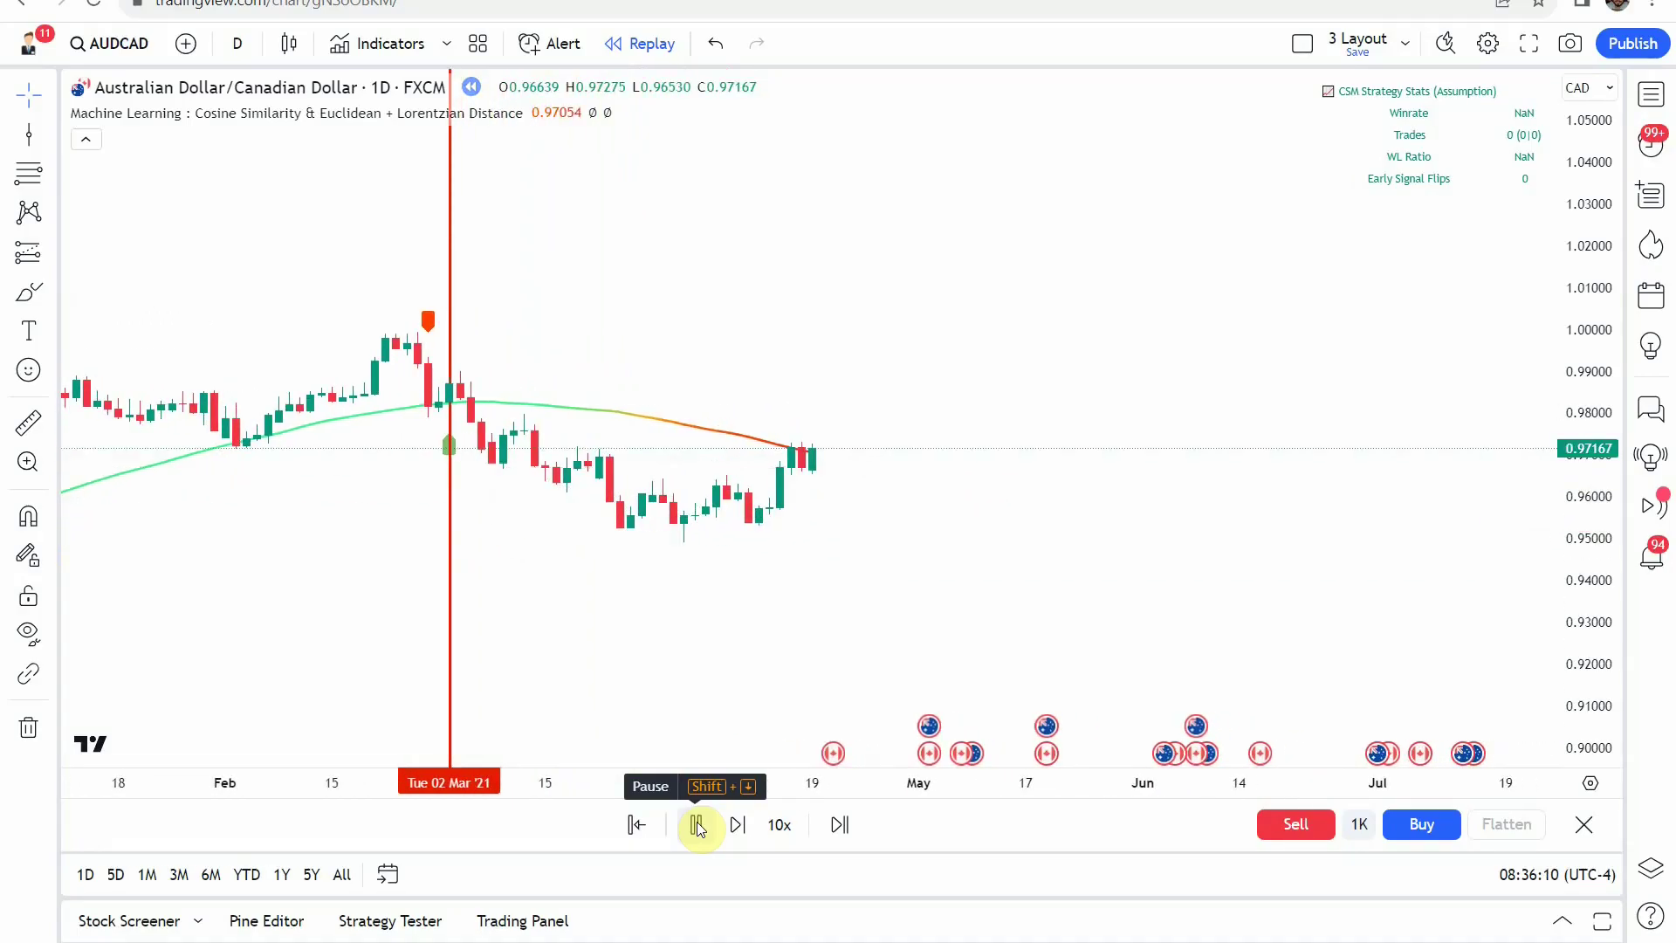
{"action": "left_click", "coordinate": [696, 824]}
{"action": "left_click", "coordinate": [28, 133]}
{"action": "left_click", "coordinate": [759, 494]}
Step: Recolour the 21 Apr vertical line green
{"action": "left_click", "coordinate": [757, 495]}
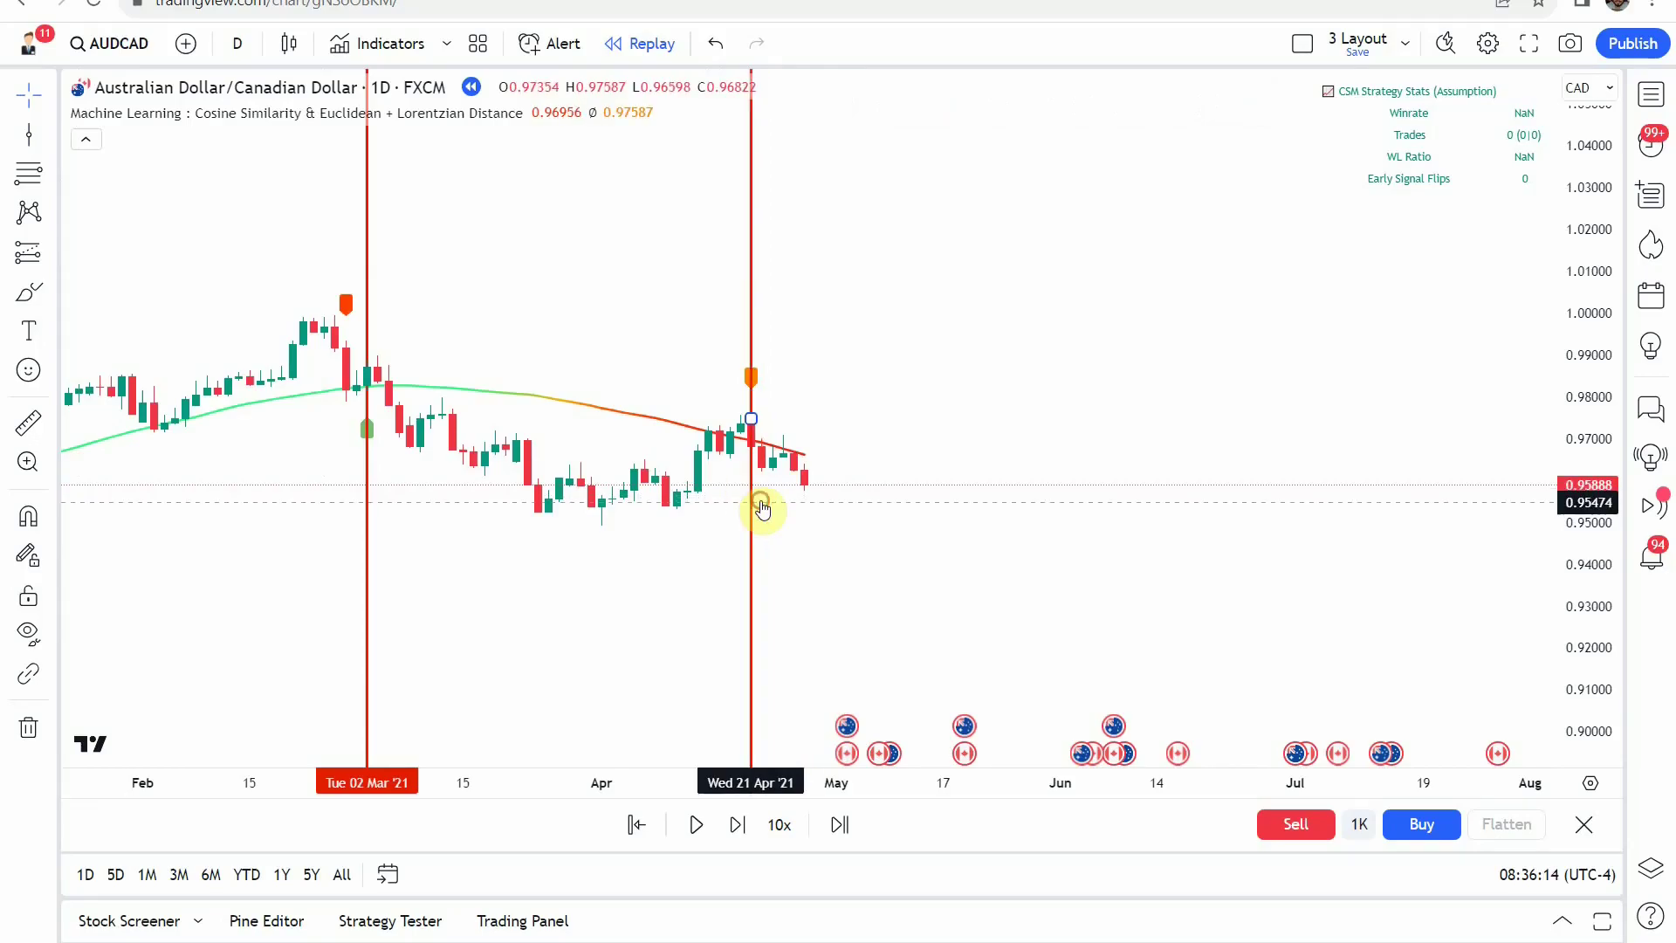
{"action": "left_click", "coordinate": [925, 101]}
{"action": "left_click", "coordinate": [927, 380]}
{"action": "left_click_drag", "start_coordinate": [971, 526], "coordinate": [957, 538]}
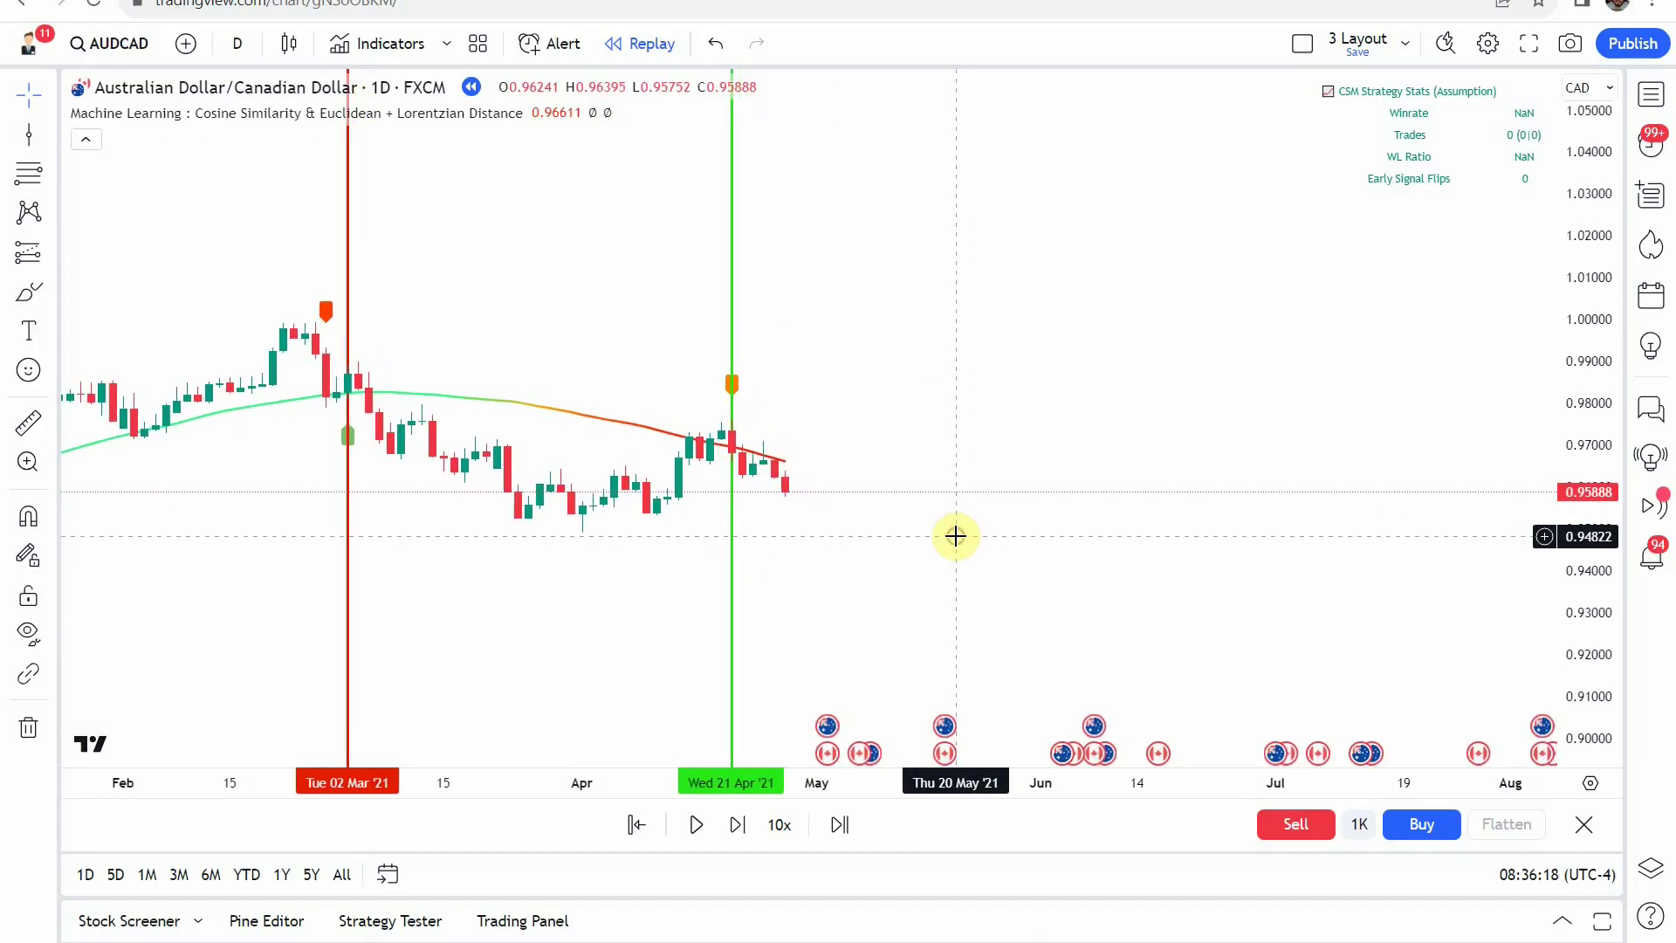
Step: Step the replay forward three bars, adjust the view, and resume playback toward July
{"action": "left_click", "coordinate": [738, 823]}
{"action": "left_click", "coordinate": [737, 823]}
{"action": "left_click", "coordinate": [741, 825]}
{"action": "left_click", "coordinate": [742, 828]}
{"action": "left_click_drag", "start_coordinate": [925, 557], "coordinate": [1003, 521]}
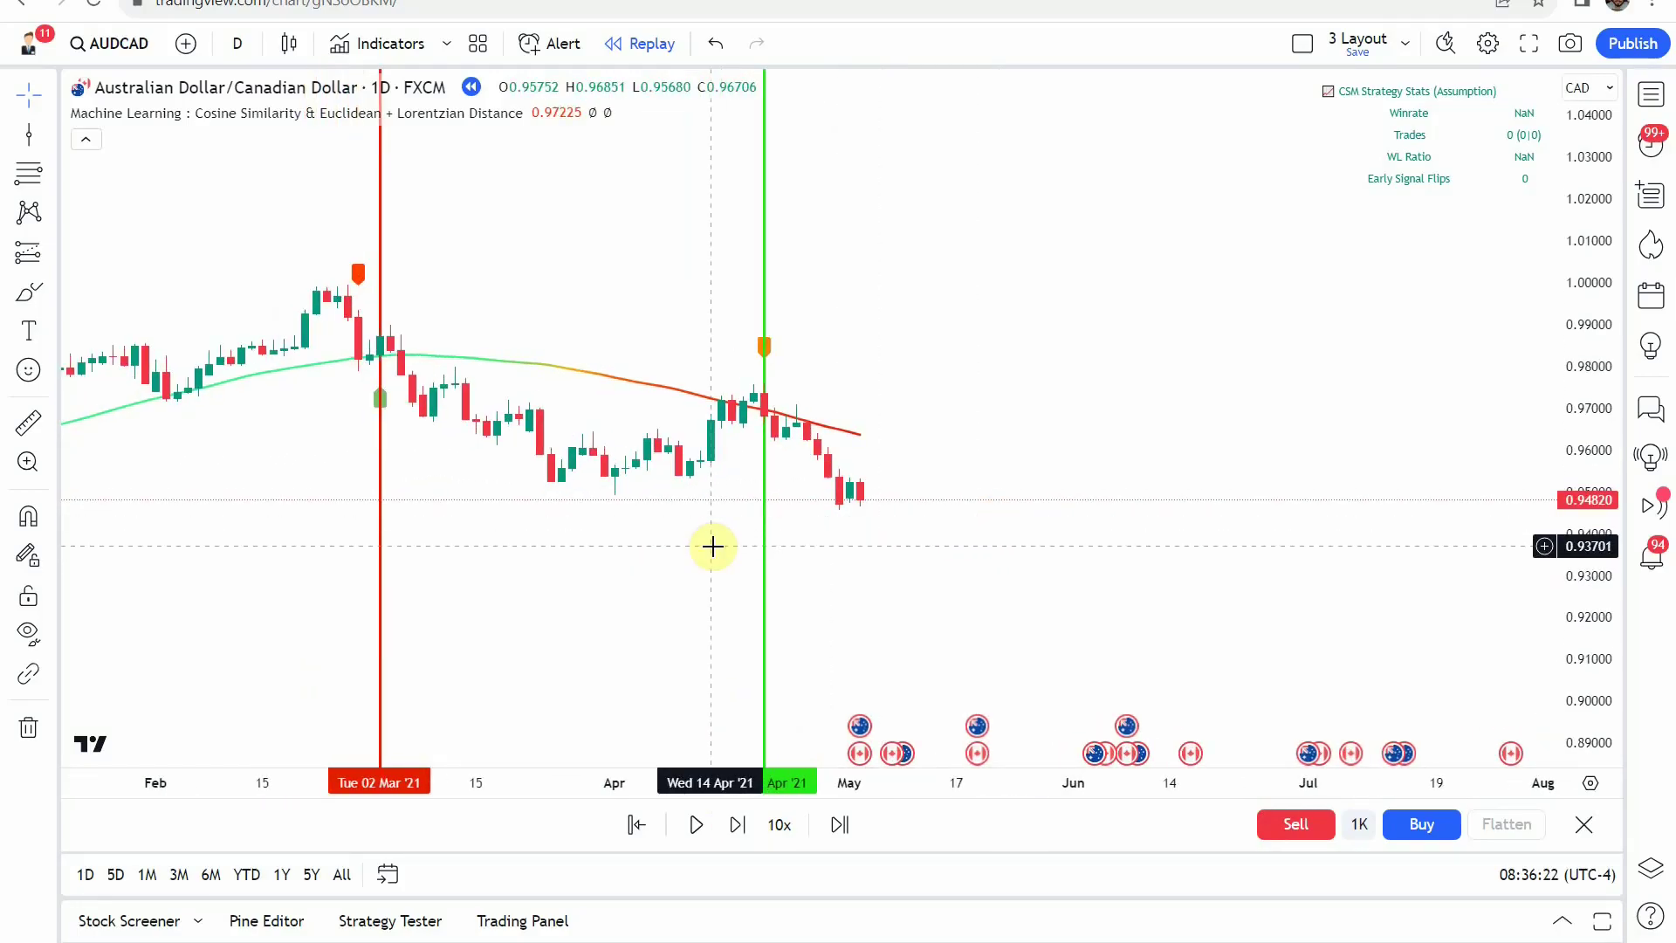
{"action": "left_click_drag", "start_coordinate": [711, 546], "coordinate": [711, 551]}
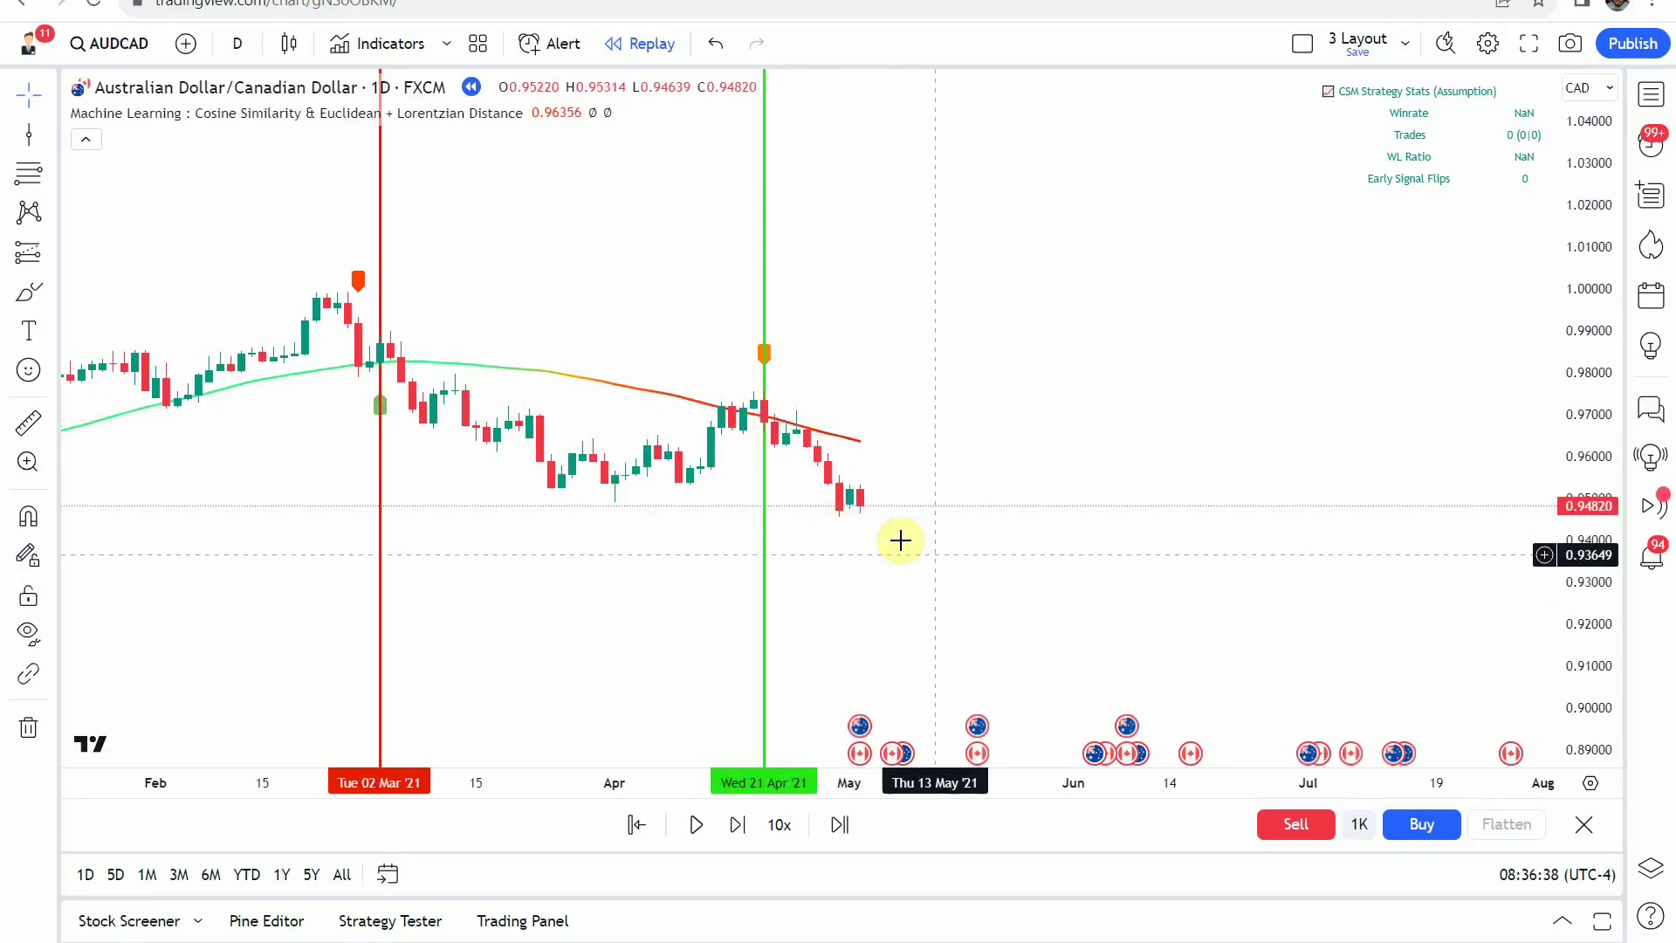
{"action": "left_click_drag", "start_coordinate": [961, 569], "coordinate": [922, 540]}
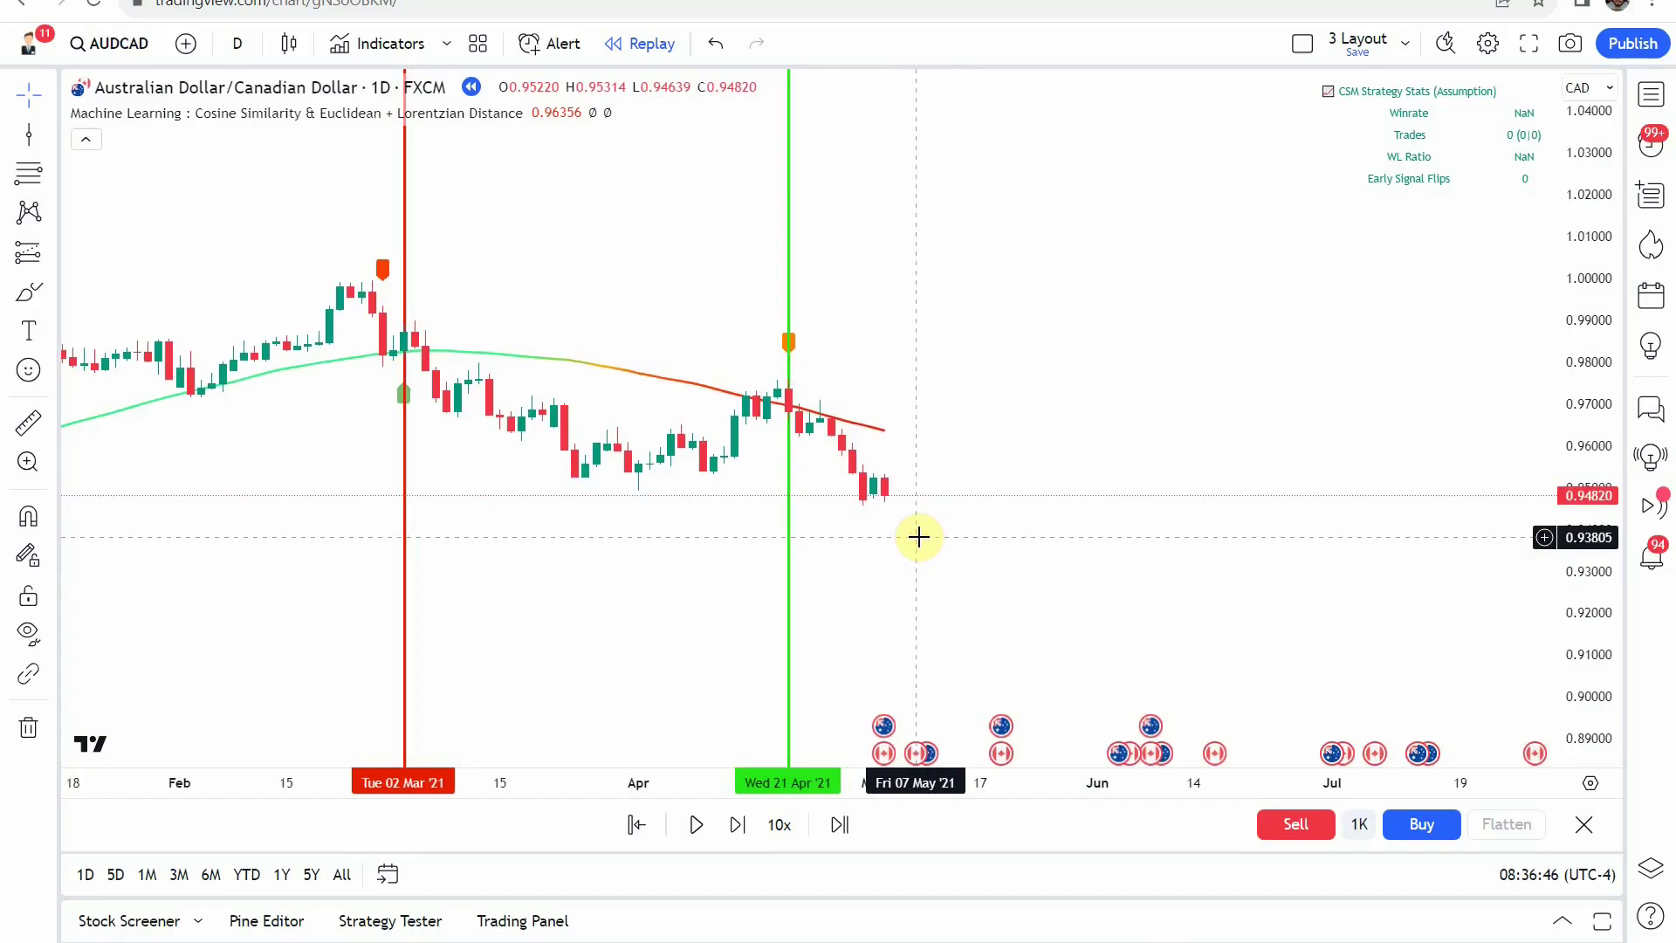
{"action": "left_click", "coordinate": [695, 824]}
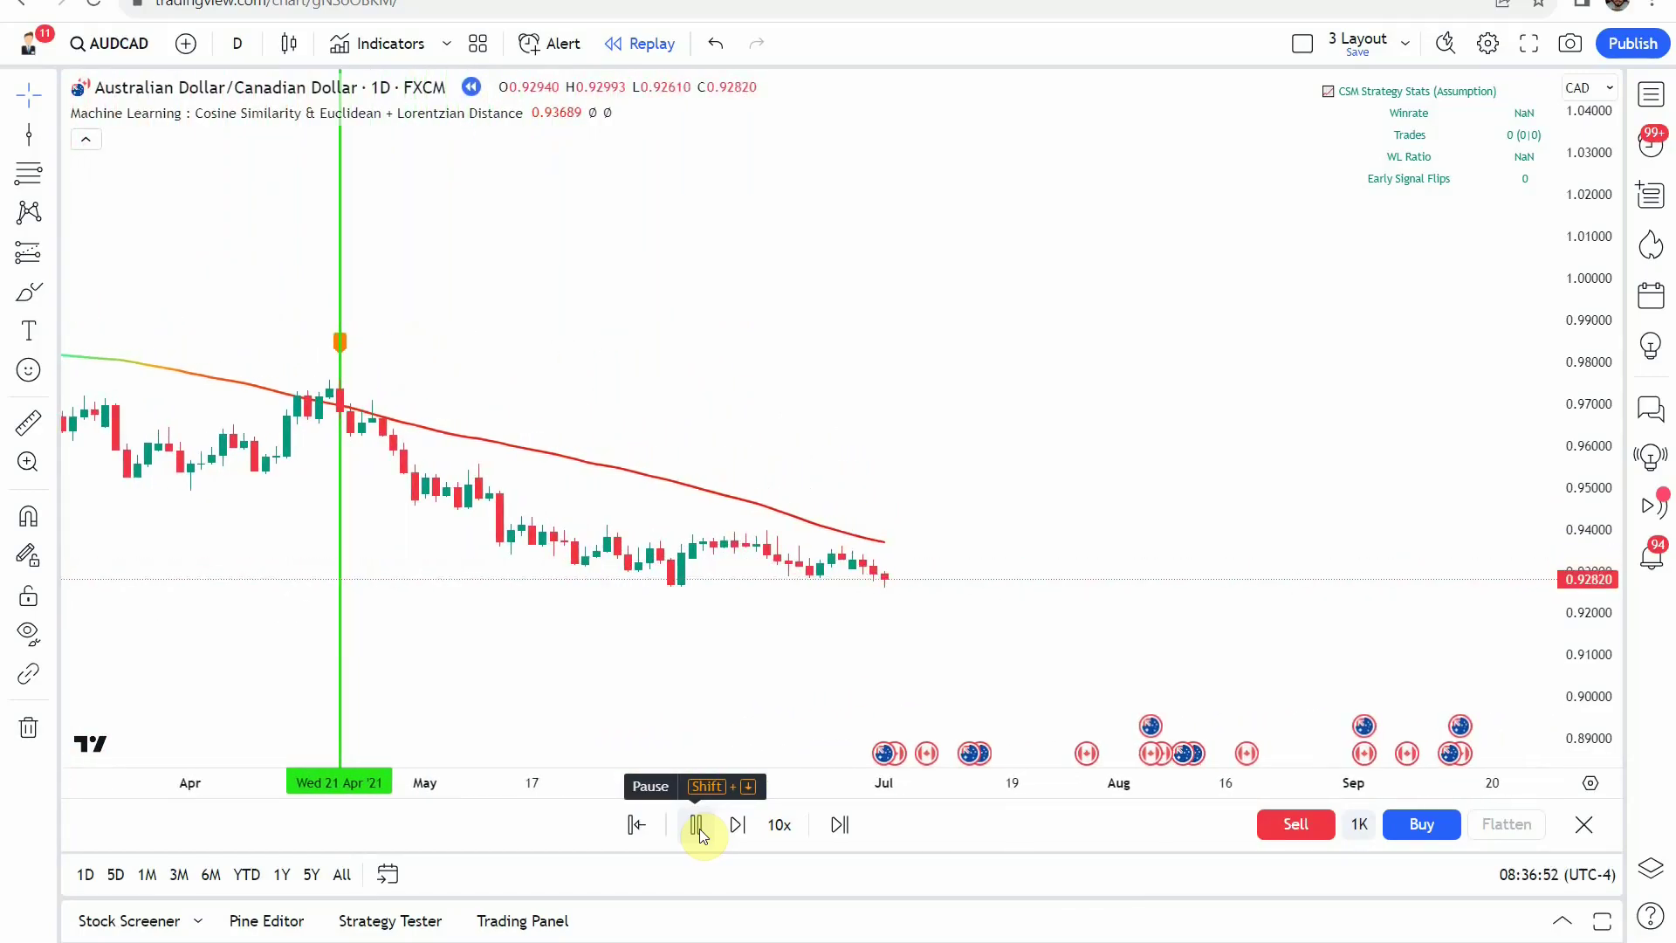
Step: Pause the replay, inspect the late-July bars around the mid-July buy signal, and resume playback
{"action": "left_click", "coordinate": [697, 825]}
{"action": "left_click_drag", "start_coordinate": [898, 613], "coordinate": [892, 535]}
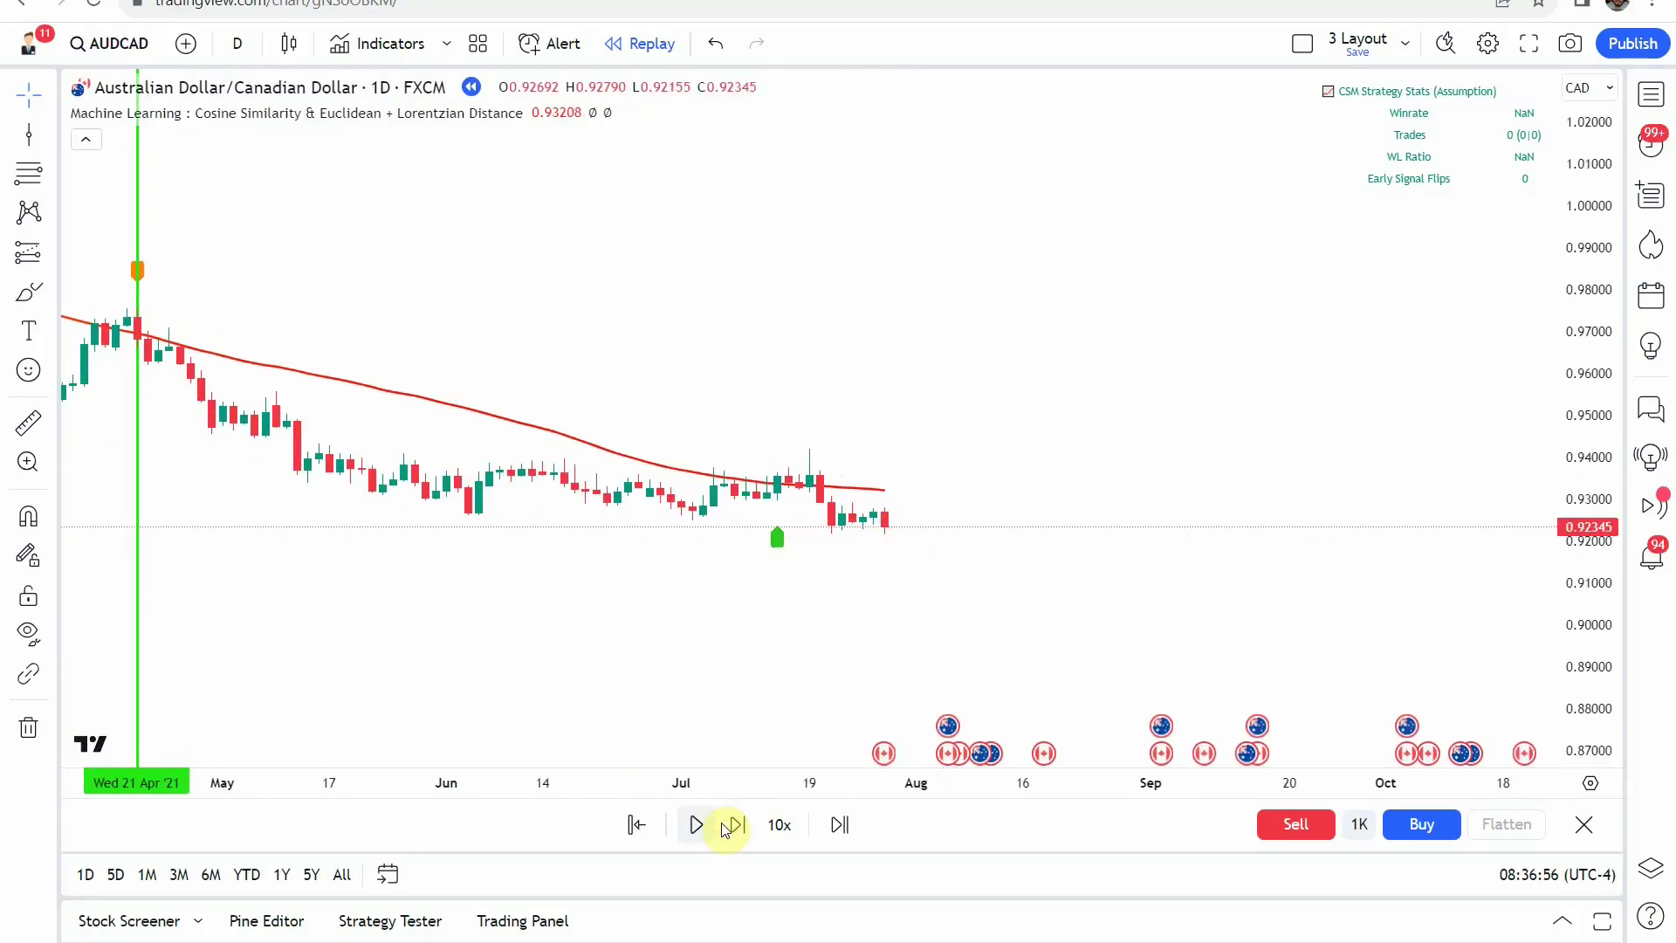
{"action": "left_click_drag", "start_coordinate": [752, 633], "coordinate": [761, 604]}
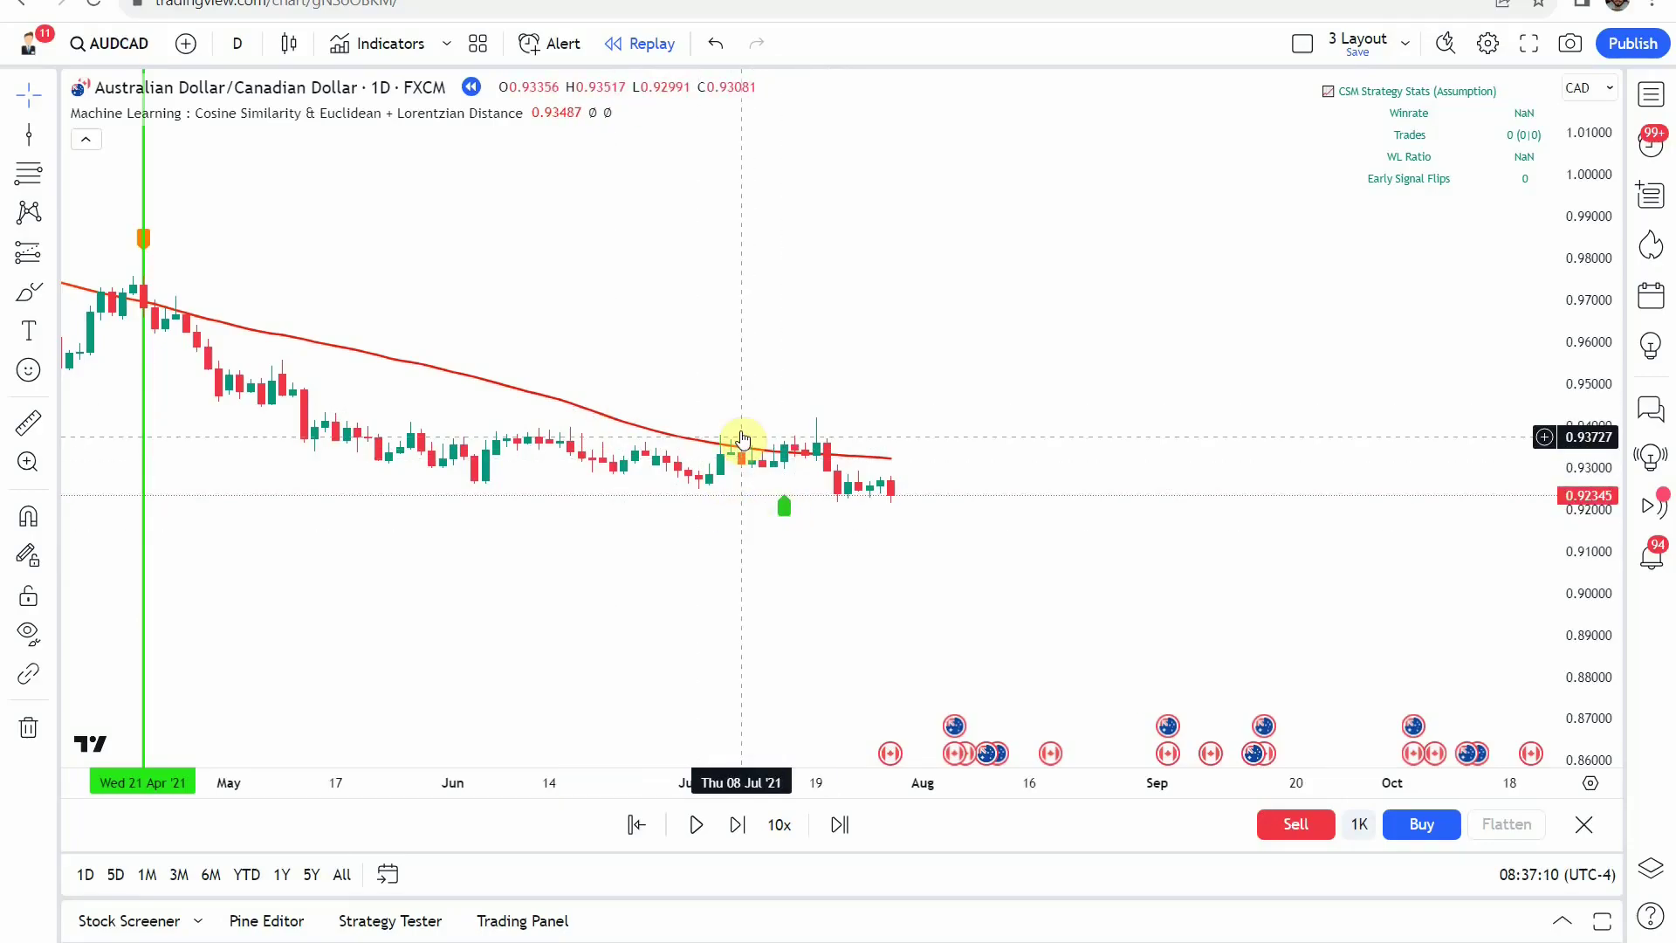
{"action": "mouse_move", "coordinate": [910, 587]}
{"action": "left_mouse_down"}
{"action": "mouse_move", "coordinate": [879, 576]}
{"action": "mouse_move", "coordinate": [925, 579]}
{"action": "mouse_move", "coordinate": [901, 587]}
{"action": "left_mouse_up"}
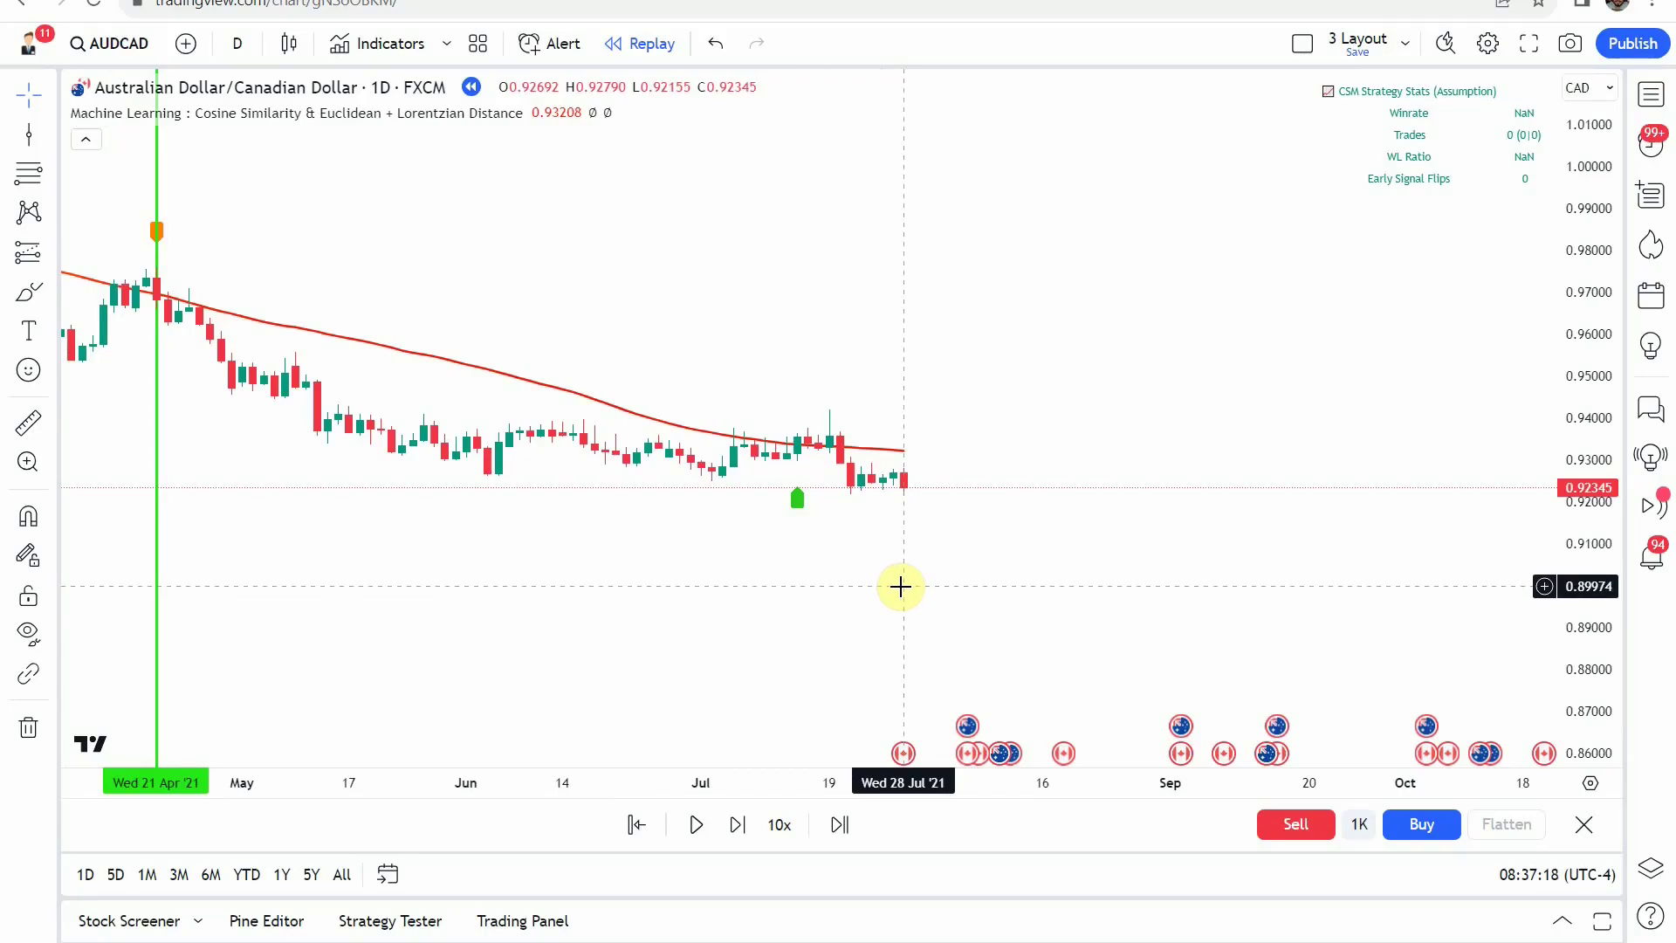
{"action": "left_click_drag", "start_coordinate": [900, 586], "coordinate": [853, 561]}
{"action": "left_click", "coordinate": [696, 824]}
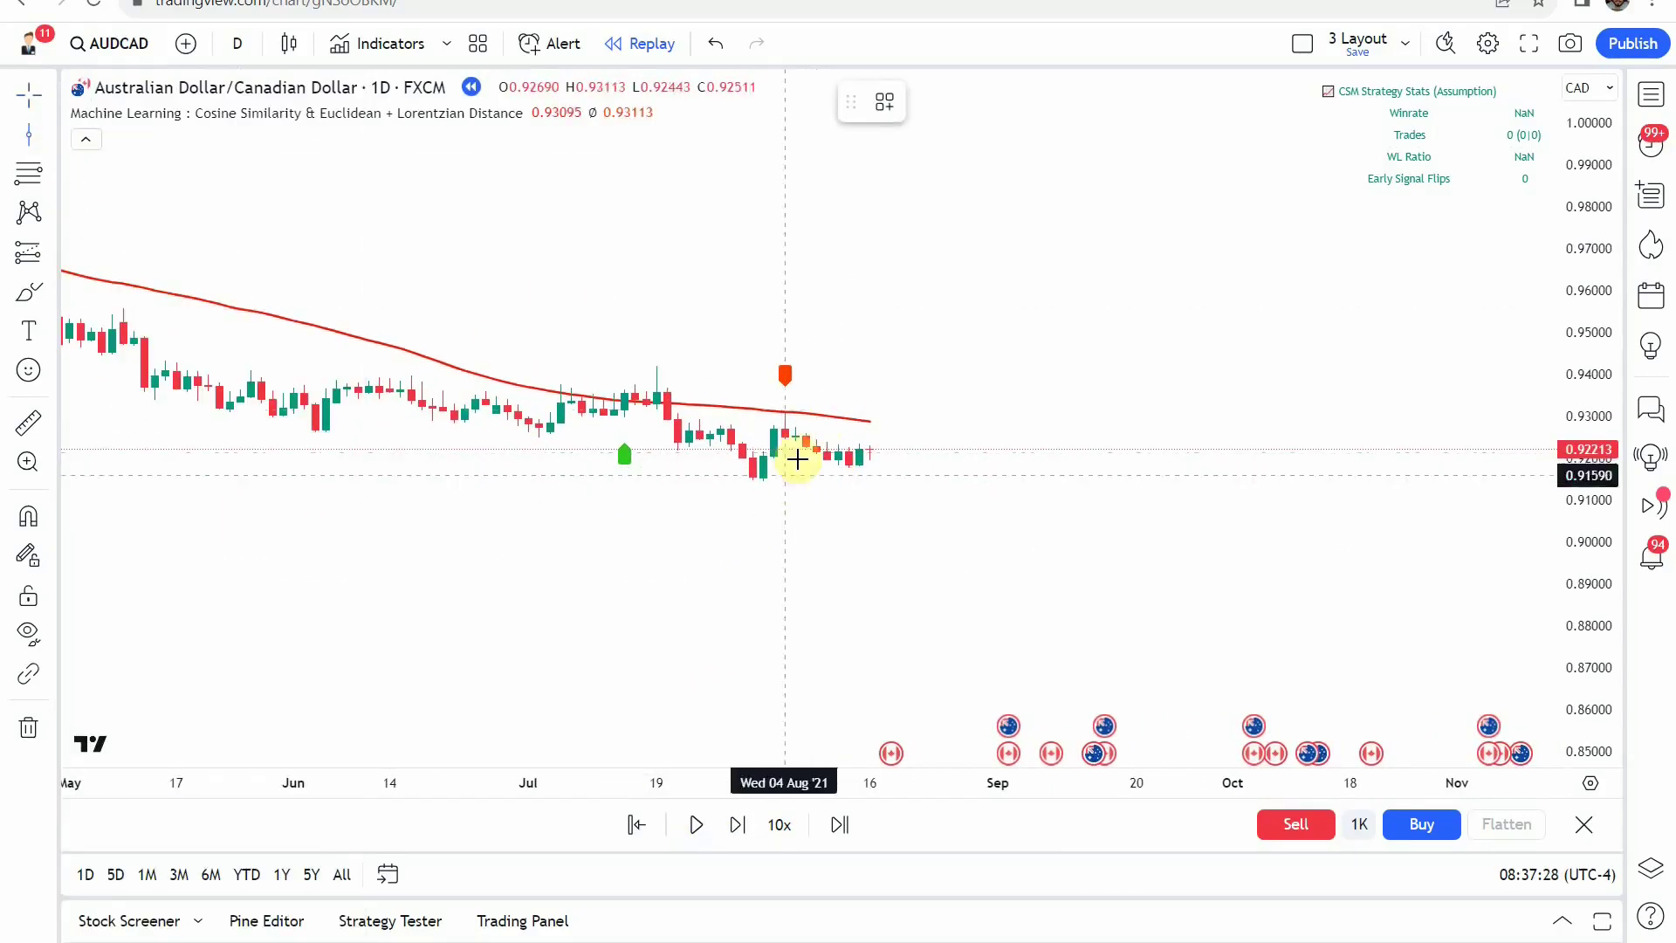
Step: Pause the replay and draw vertical lines at Thu 30 Sep '21 and 02 Nov '21 with Alt+V
{"action": "left_click", "coordinate": [699, 827]}
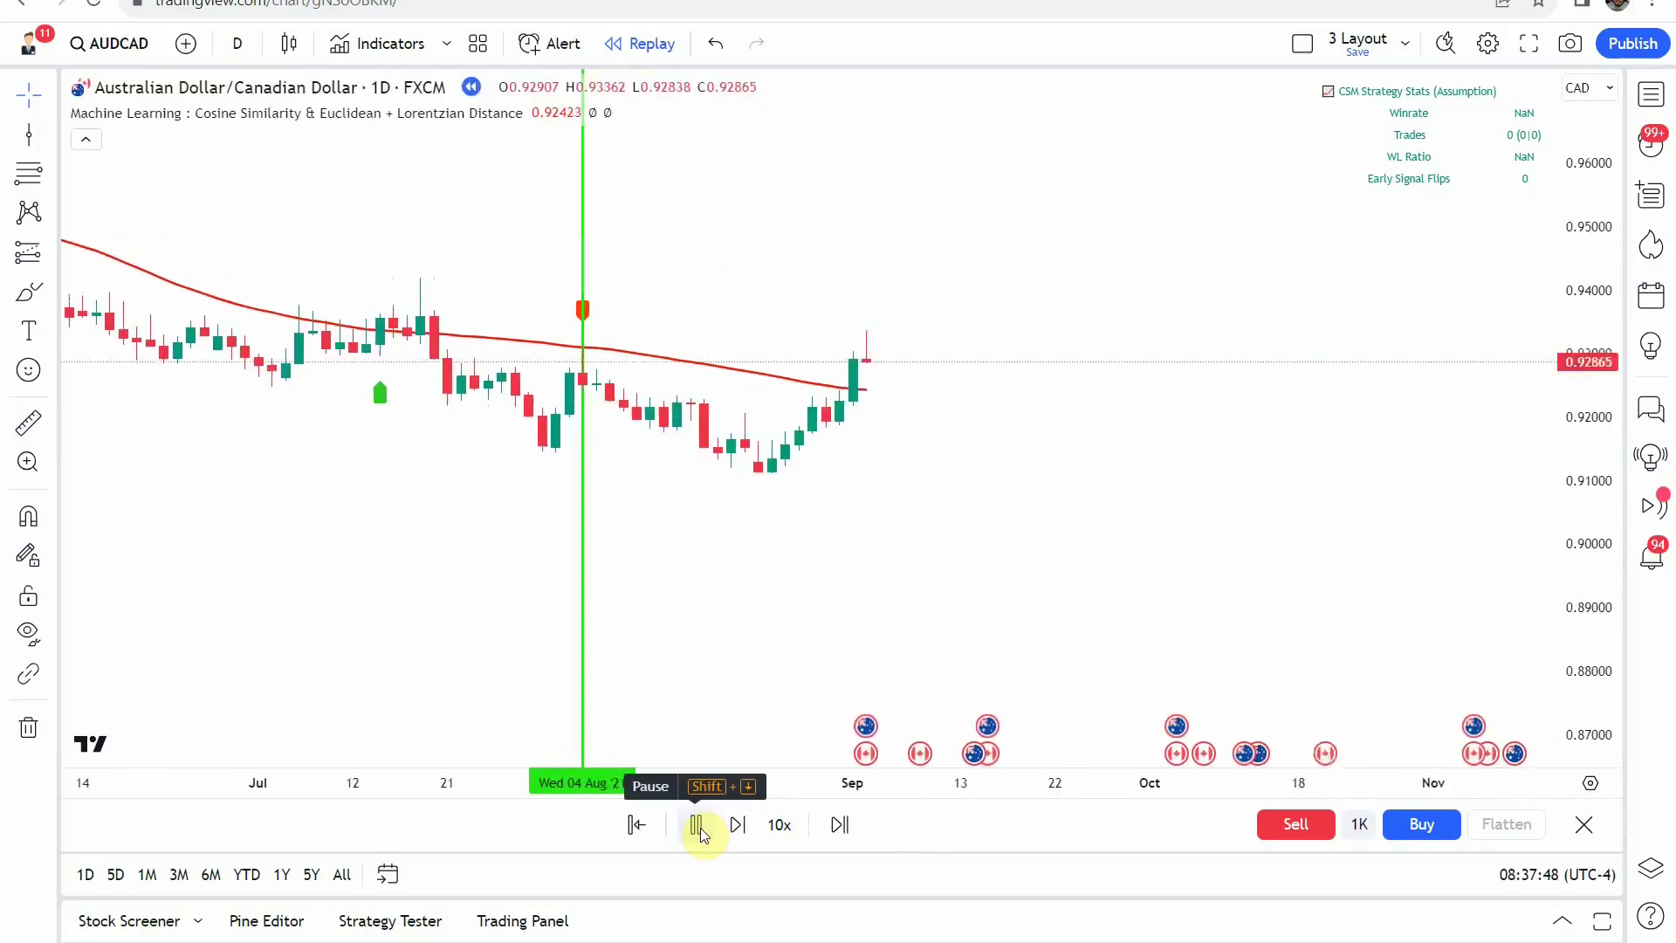
{"action": "left_click", "coordinate": [699, 827]}
{"action": "key", "text": "alt+v"}
{"action": "left_click", "coordinate": [535, 556]}
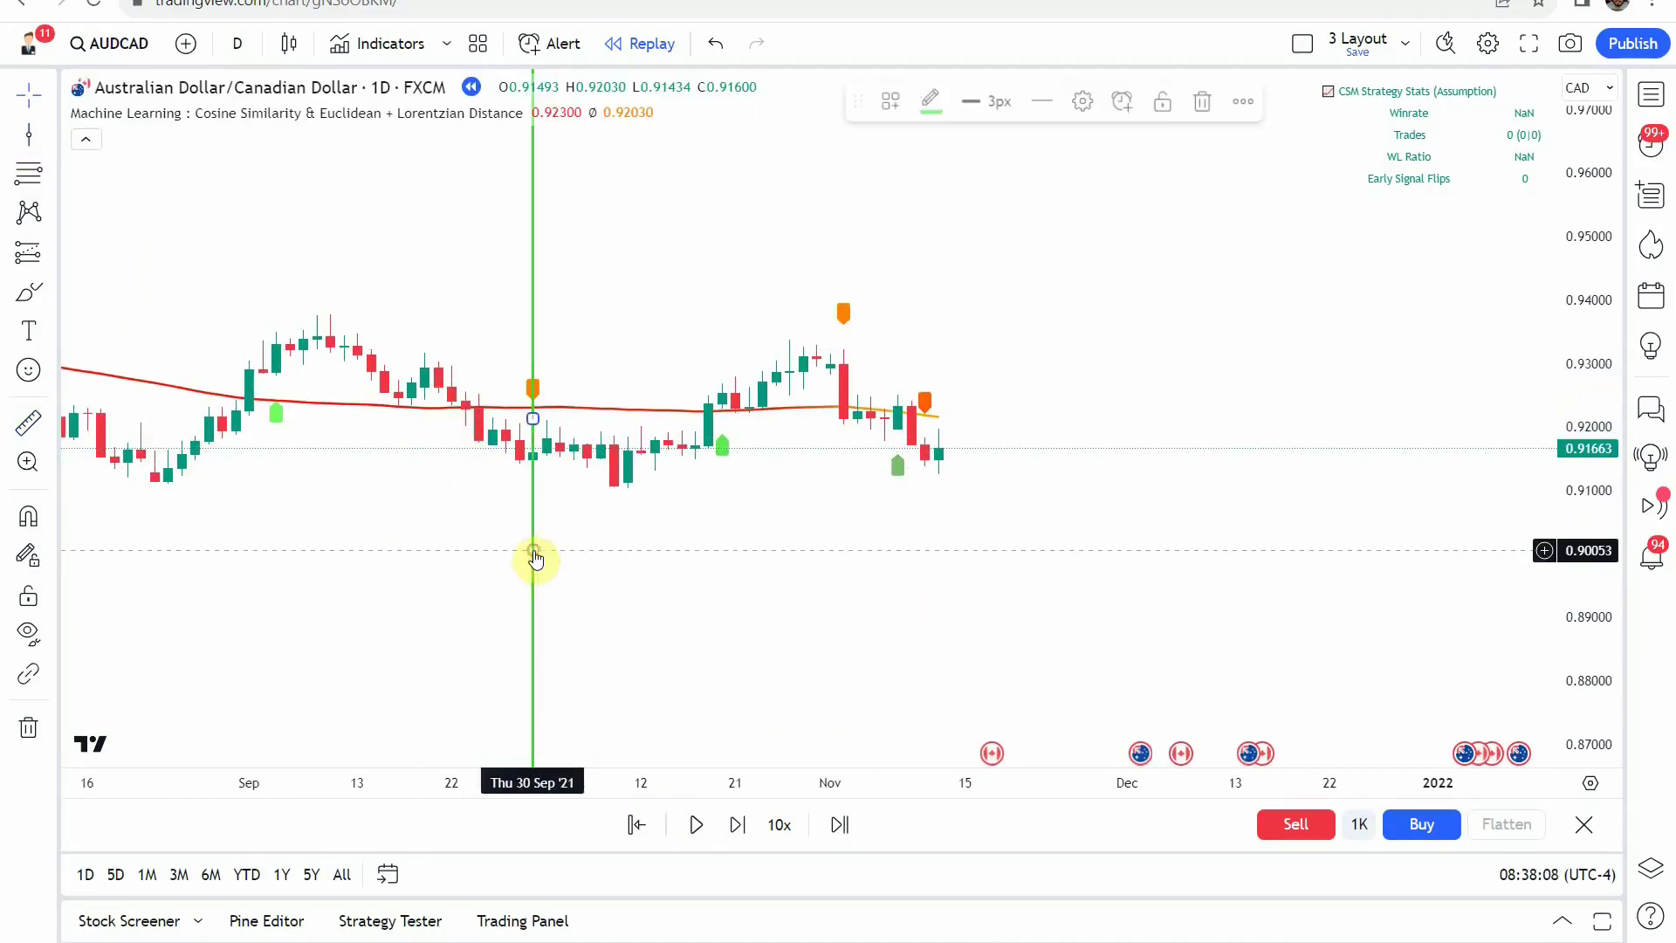
{"action": "key", "text": "alt+v"}
{"action": "left_click", "coordinate": [752, 568]}
Step: Resume the replay into January 2022, dismissing a stray measuring box
{"action": "left_click", "coordinate": [699, 824]}
{"action": "left_click", "coordinate": [437, 406], "text": "shift"}
{"action": "left_click", "coordinate": [535, 423]}
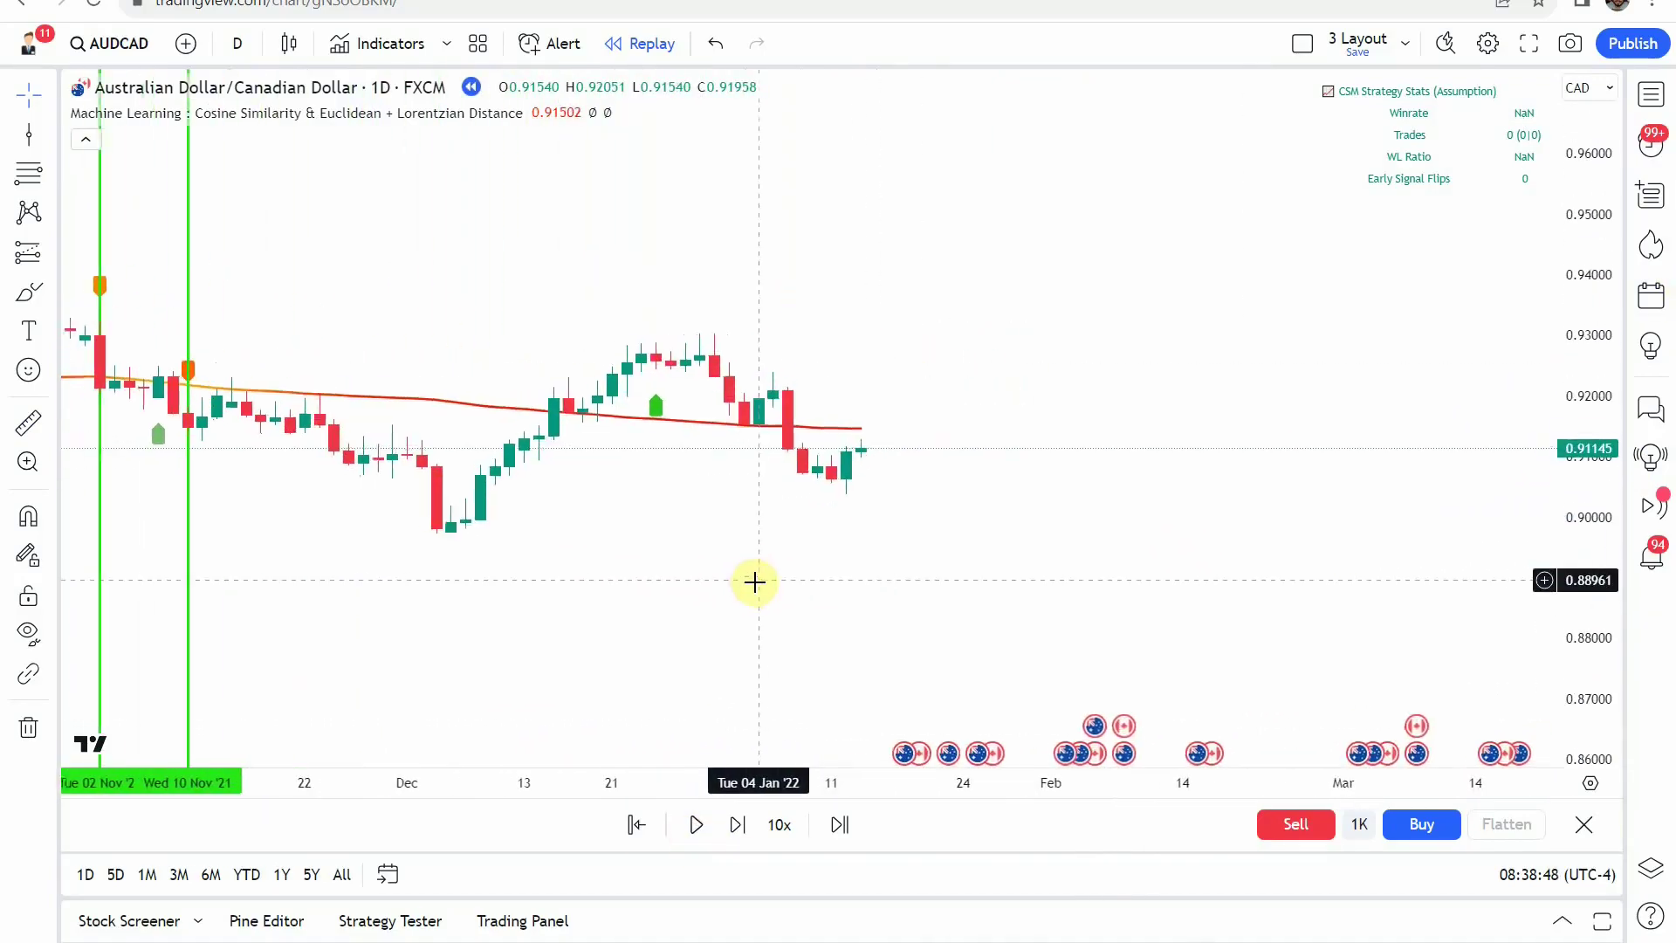
{"action": "left_click_drag", "start_coordinate": [755, 582], "coordinate": [742, 576]}
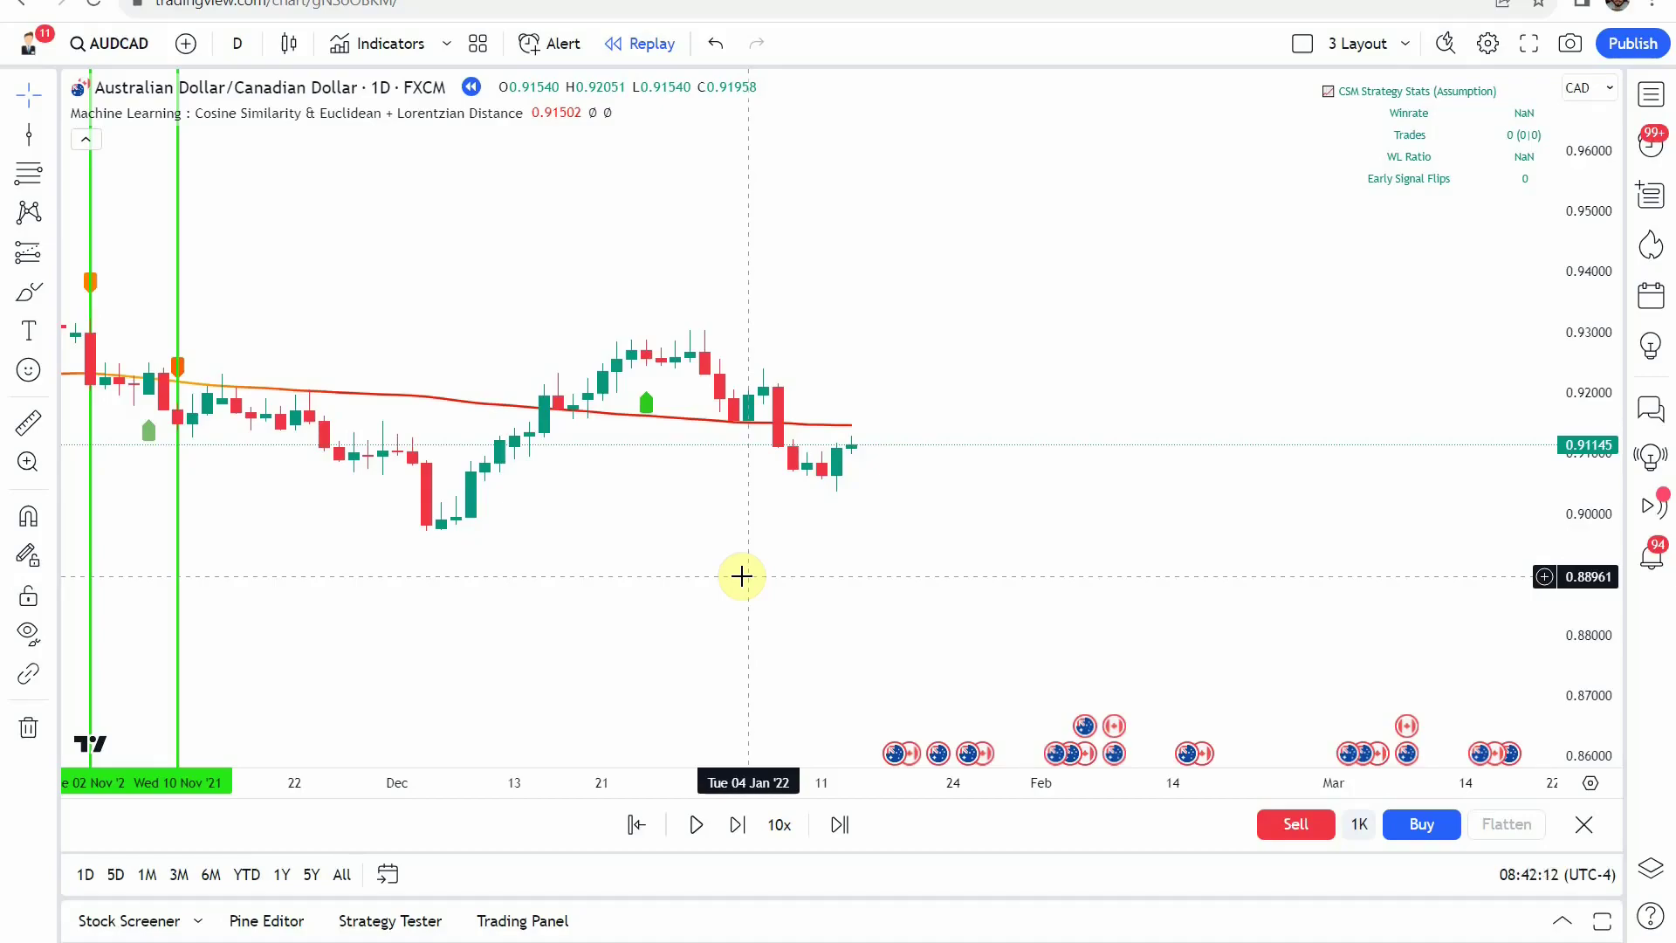
Step: Zoom out, stretch the price scale, and centre all signal lines from February 2021 to January 2022
{"action": "scroll", "coordinate": [742, 576], "scroll_direction": "down", "scroll_amount": 5}
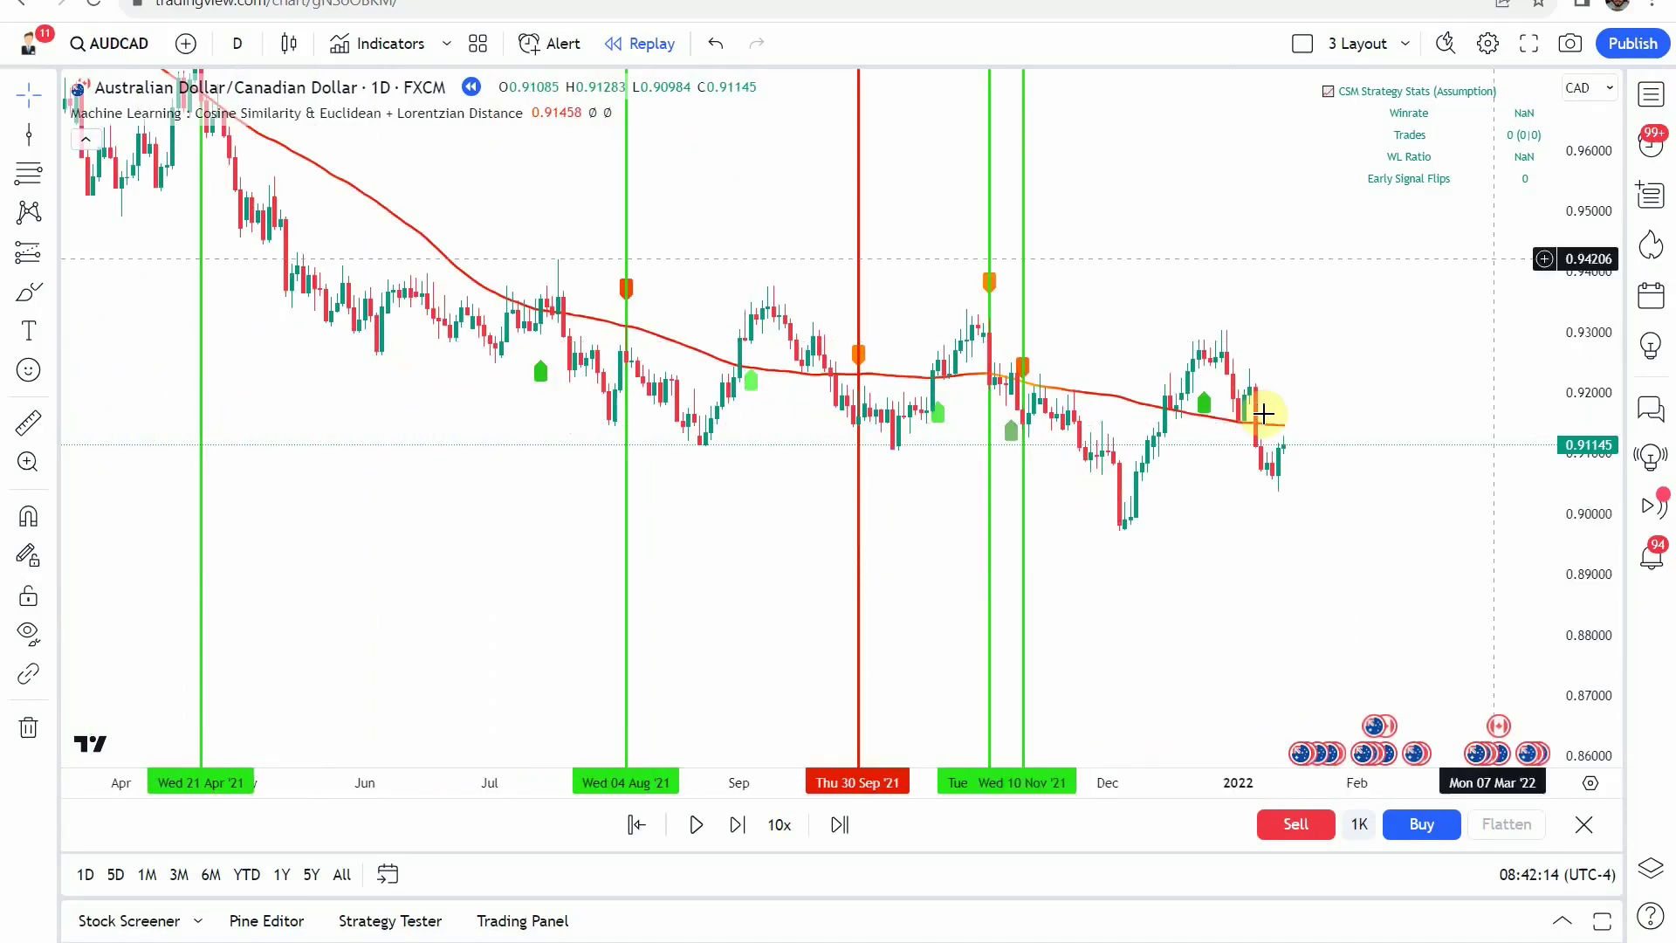
{"action": "scroll", "coordinate": [1327, 692], "scroll_direction": "down", "scroll_amount": 3}
{"action": "scroll", "coordinate": [872, 568], "scroll_direction": "up", "scroll_amount": 3}
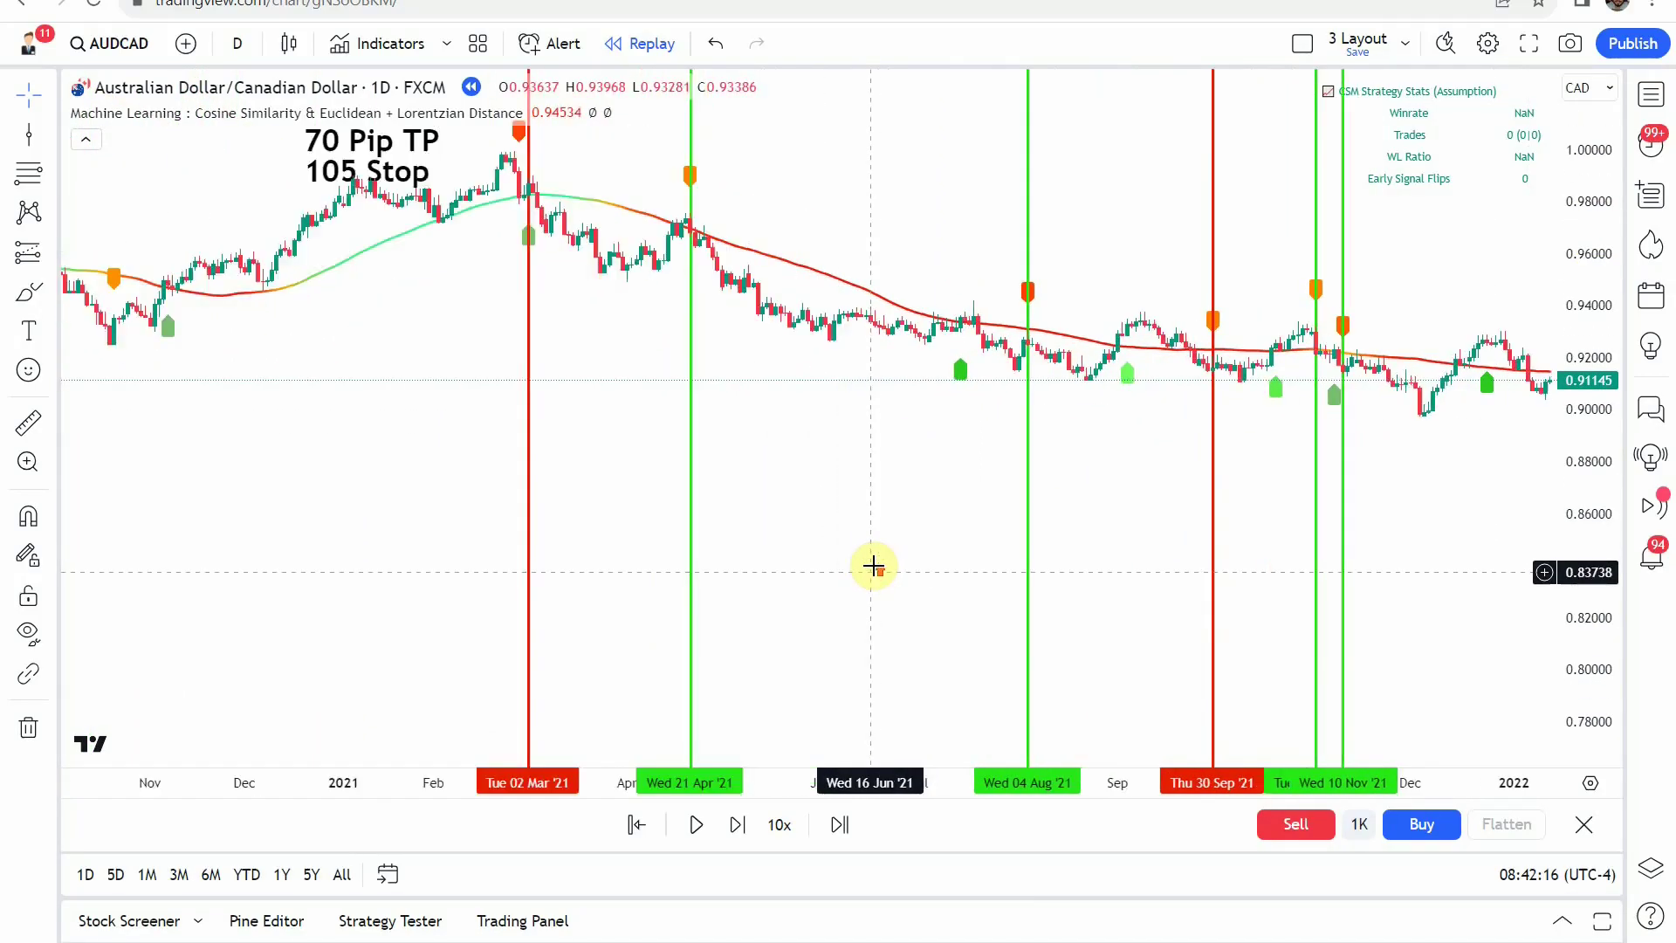
{"action": "scroll", "coordinate": [641, 594], "scroll_direction": "up", "scroll_amount": 1}
{"action": "left_click_drag", "start_coordinate": [703, 582], "coordinate": [712, 576]}
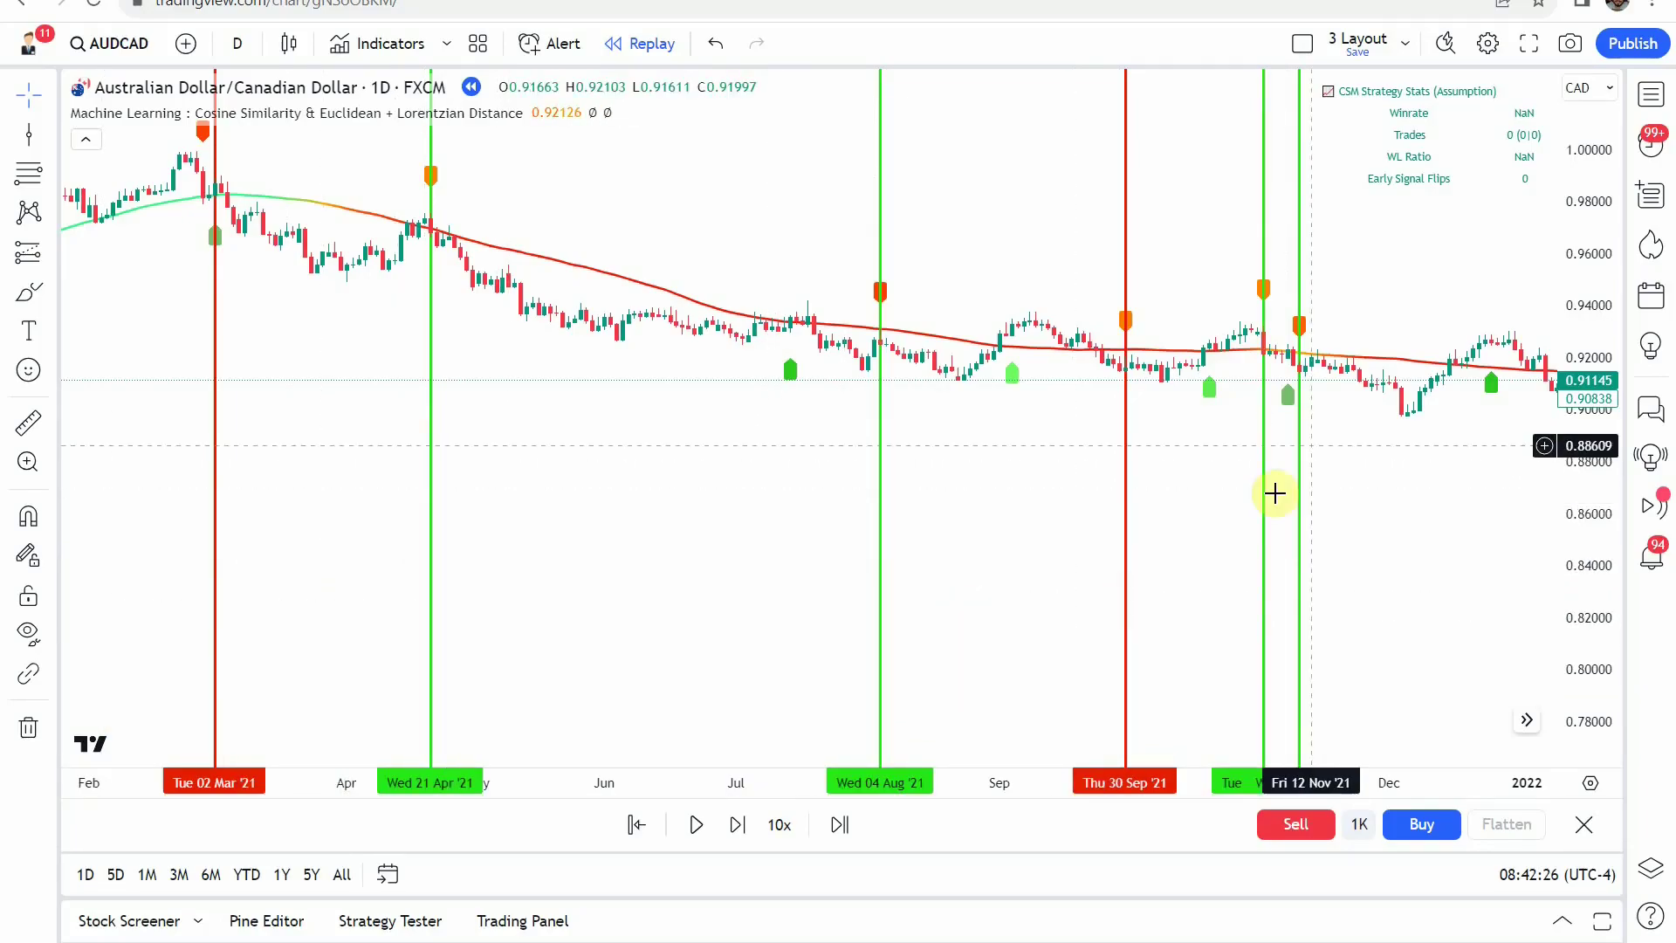
{"action": "left_click_drag", "start_coordinate": [693, 555], "coordinate": [699, 662]}
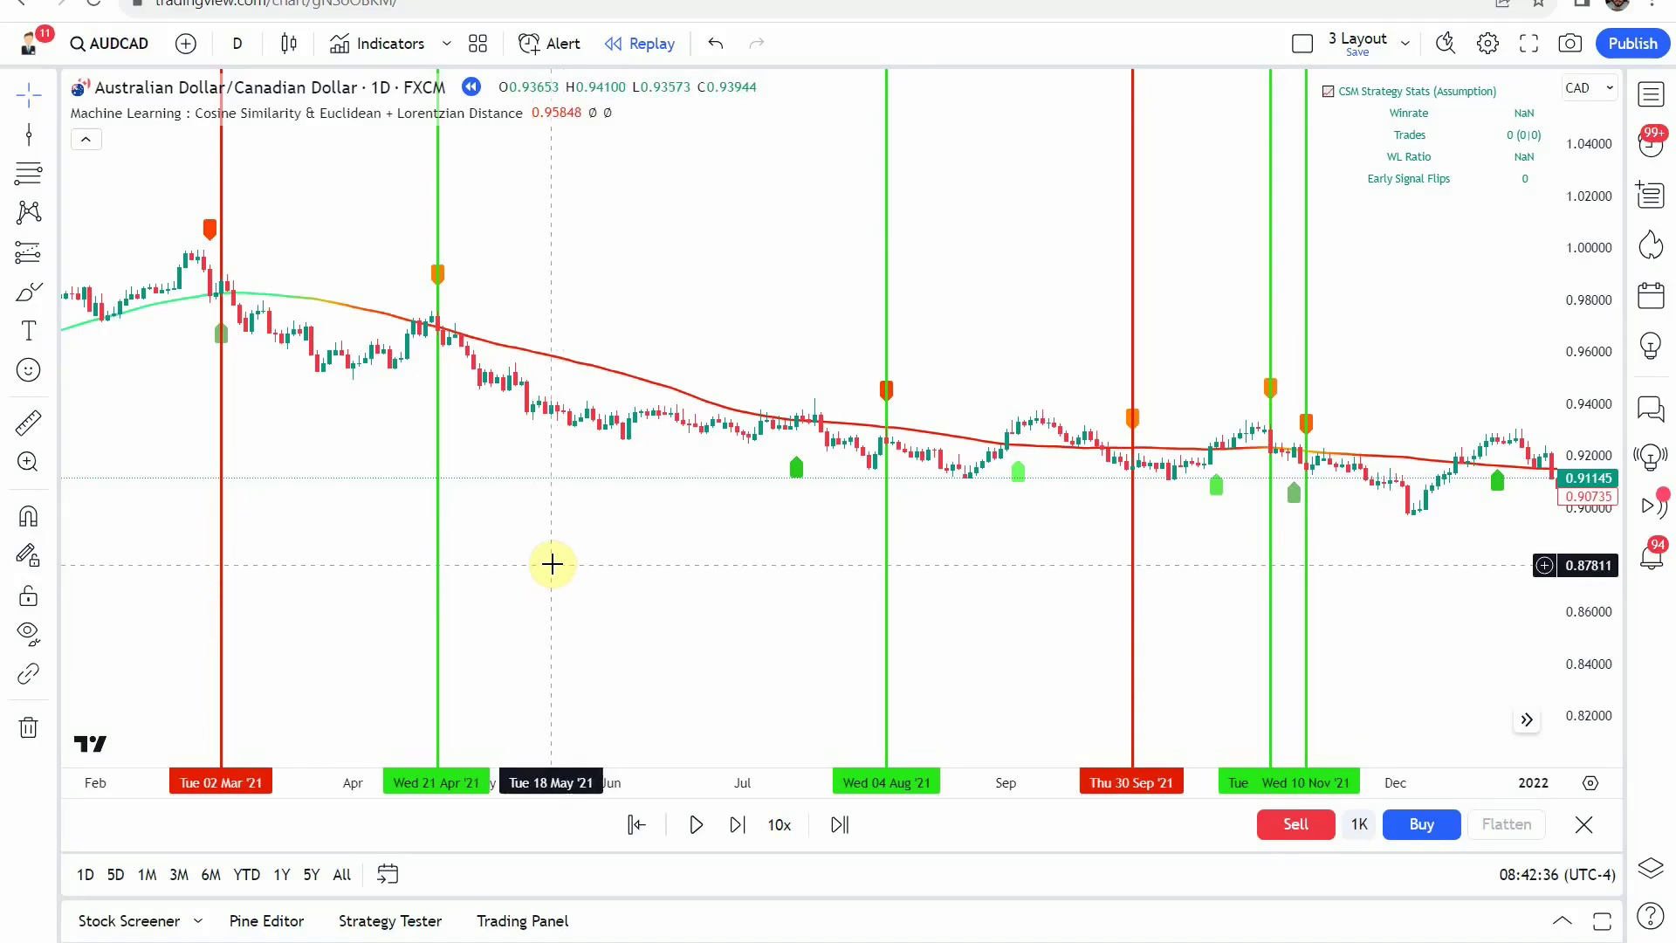
{"action": "left_click_drag", "start_coordinate": [1584, 602], "coordinate": [1569, 555]}
{"action": "left_click_drag", "start_coordinate": [738, 594], "coordinate": [718, 658]}
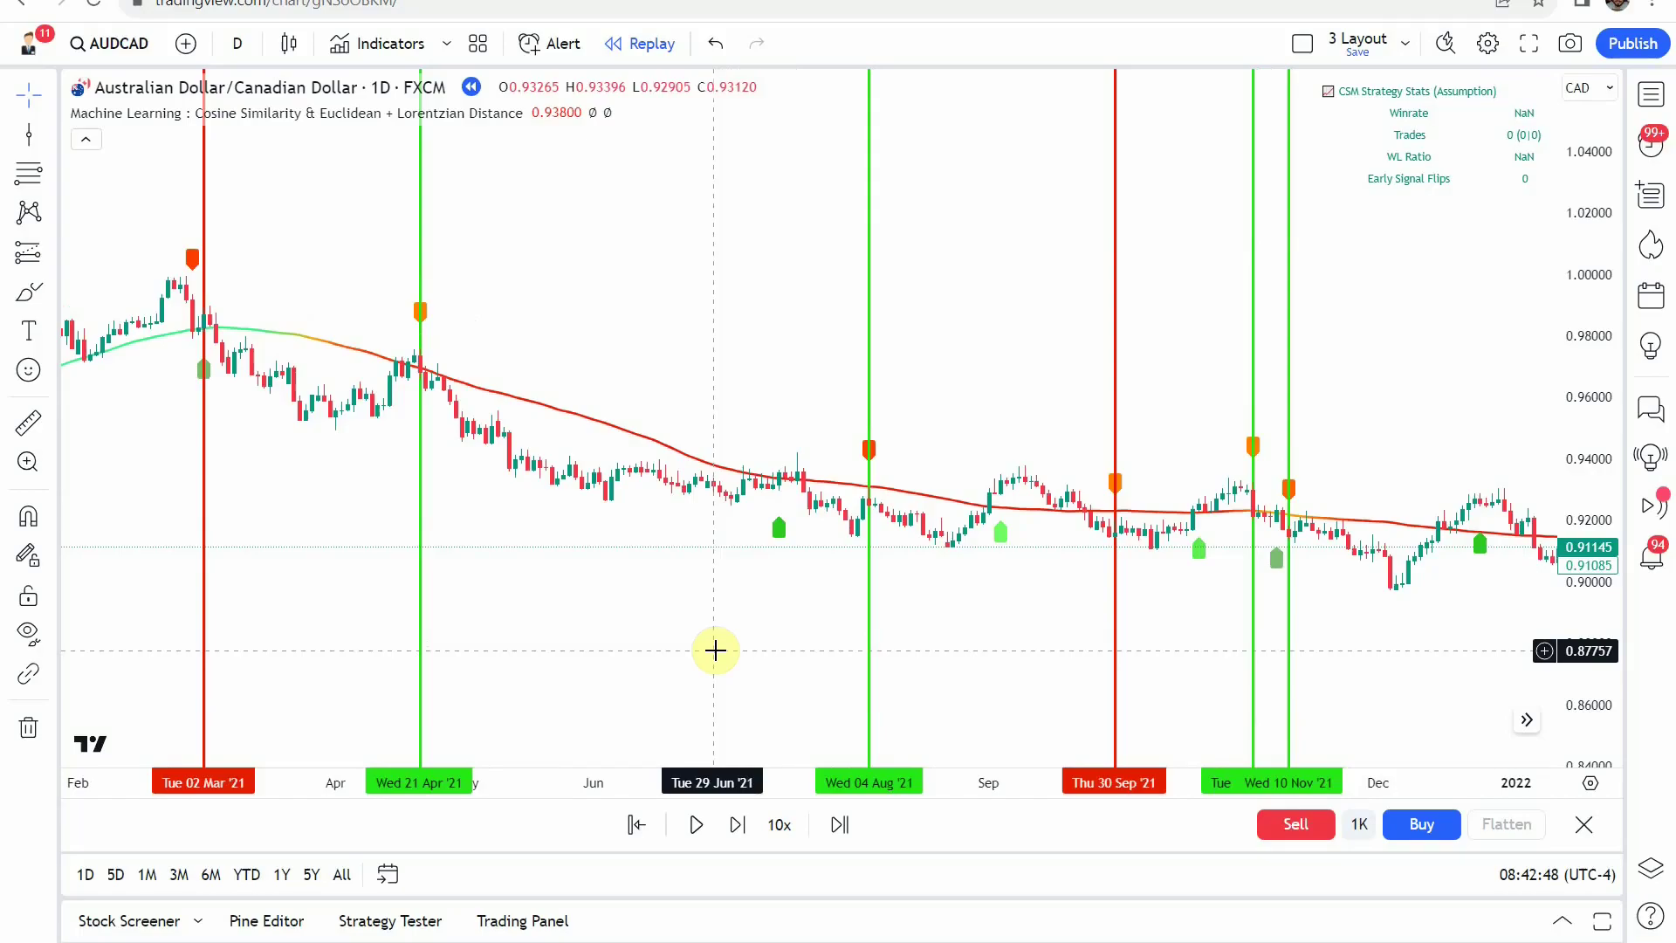
{"action": "left_click_drag", "start_coordinate": [719, 636], "coordinate": [715, 654]}
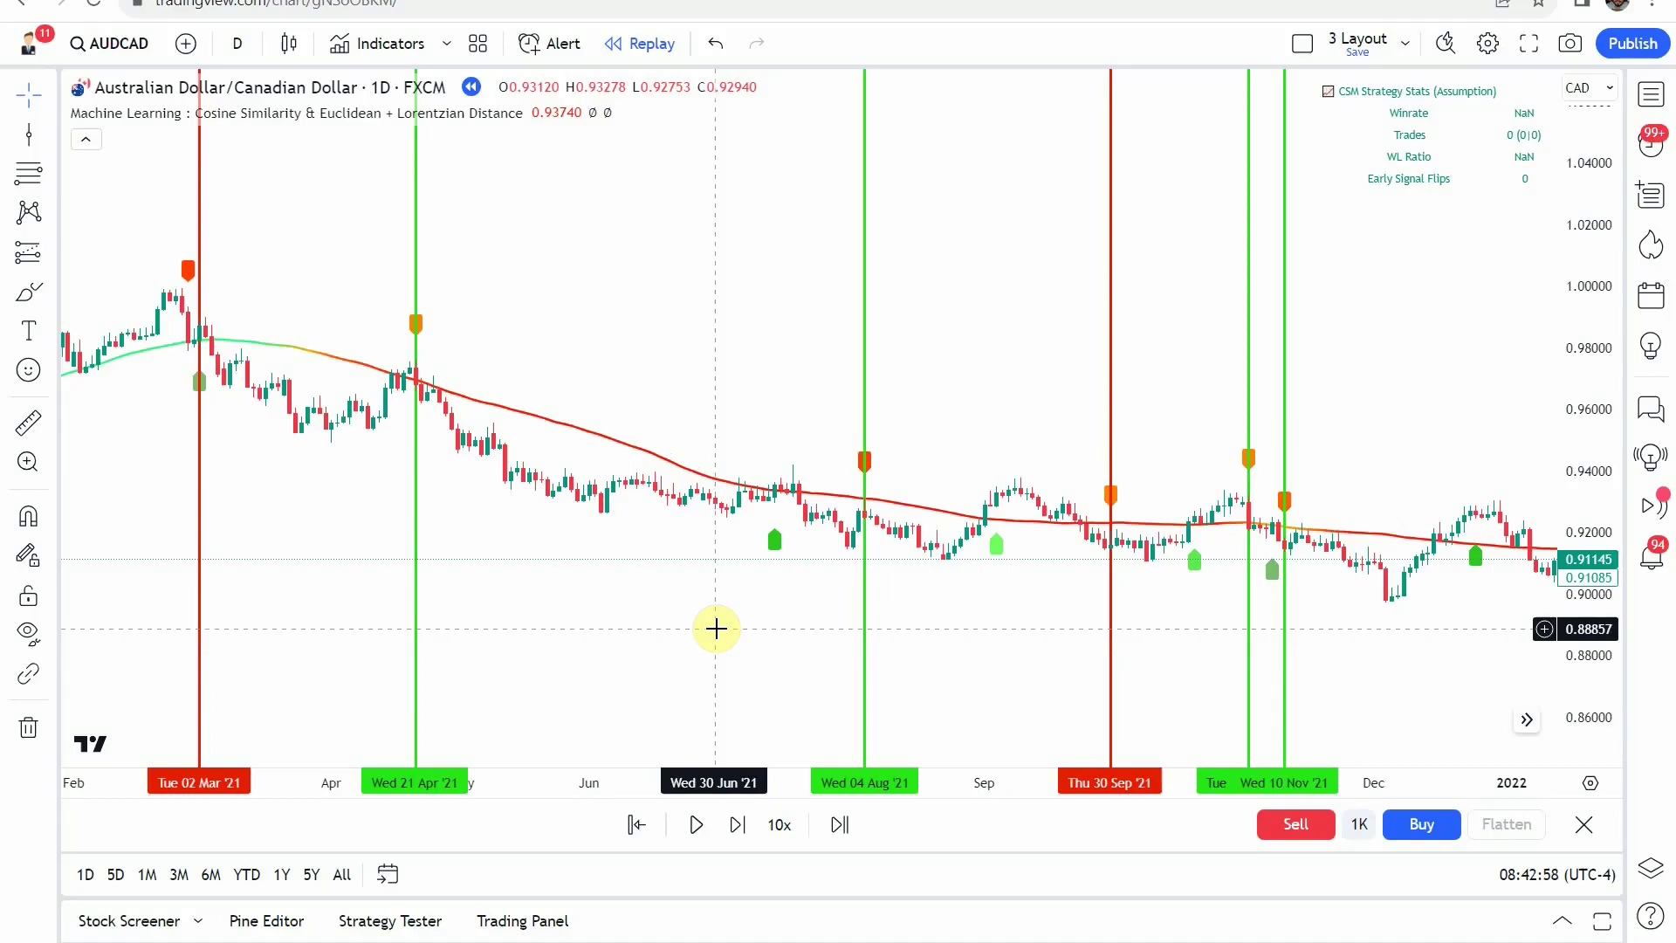
{"action": "mouse_move", "coordinate": [716, 628]}
{"action": "left_mouse_down"}
{"action": "mouse_move", "coordinate": [741, 625]}
{"action": "mouse_move", "coordinate": [722, 628]}
{"action": "left_mouse_up"}
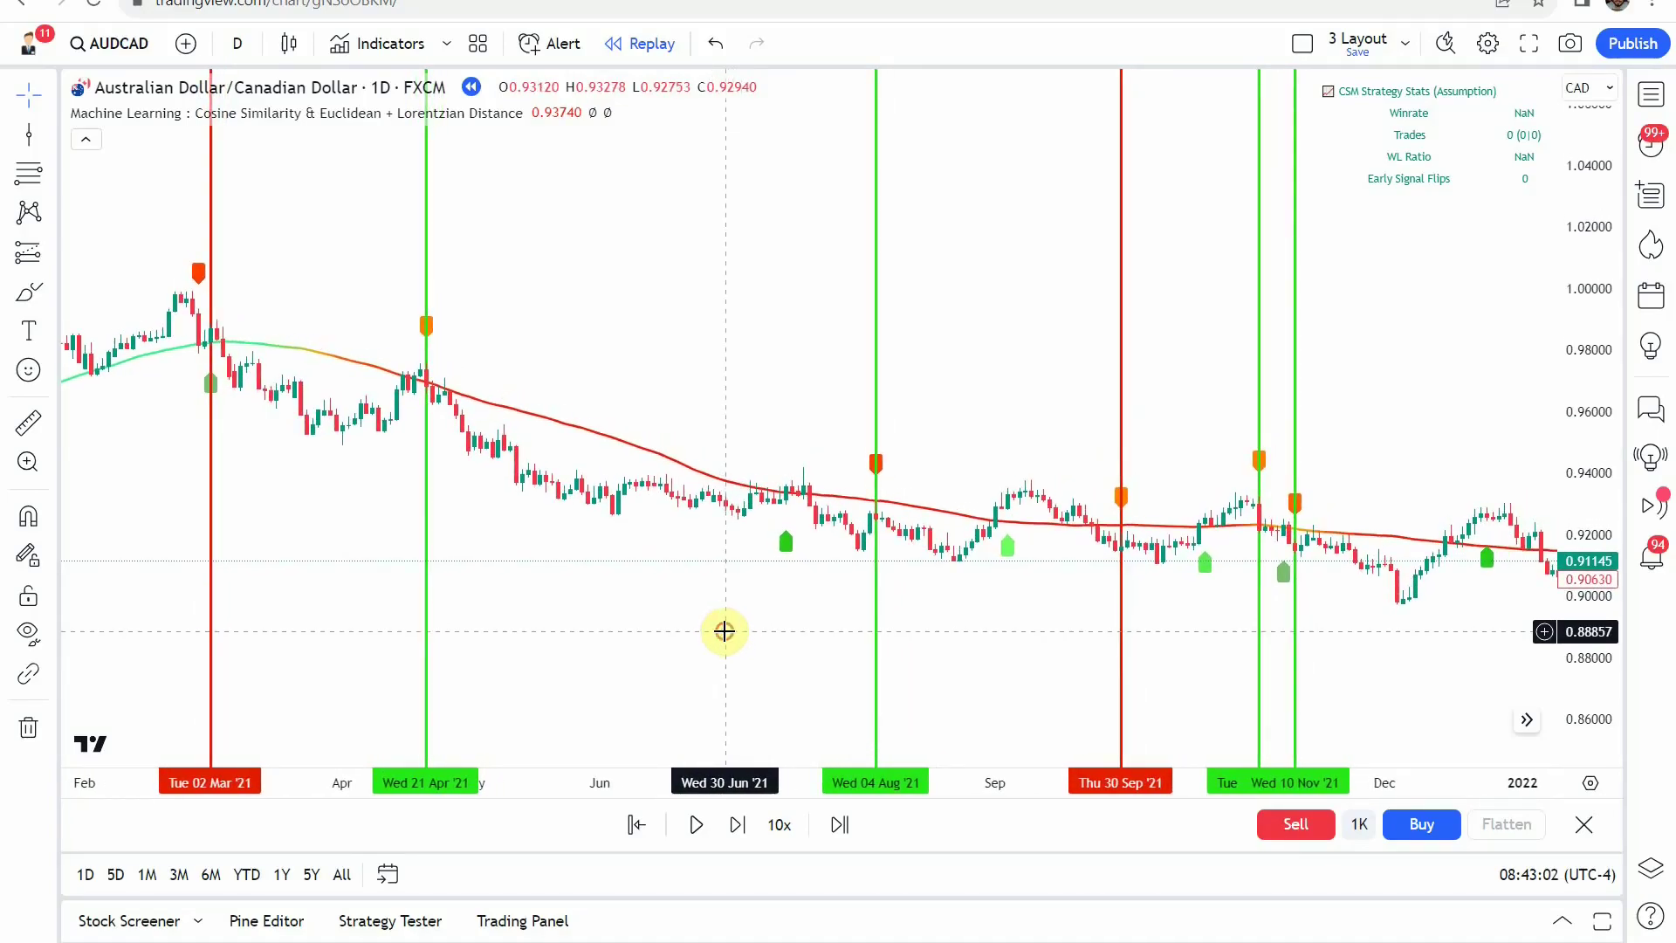